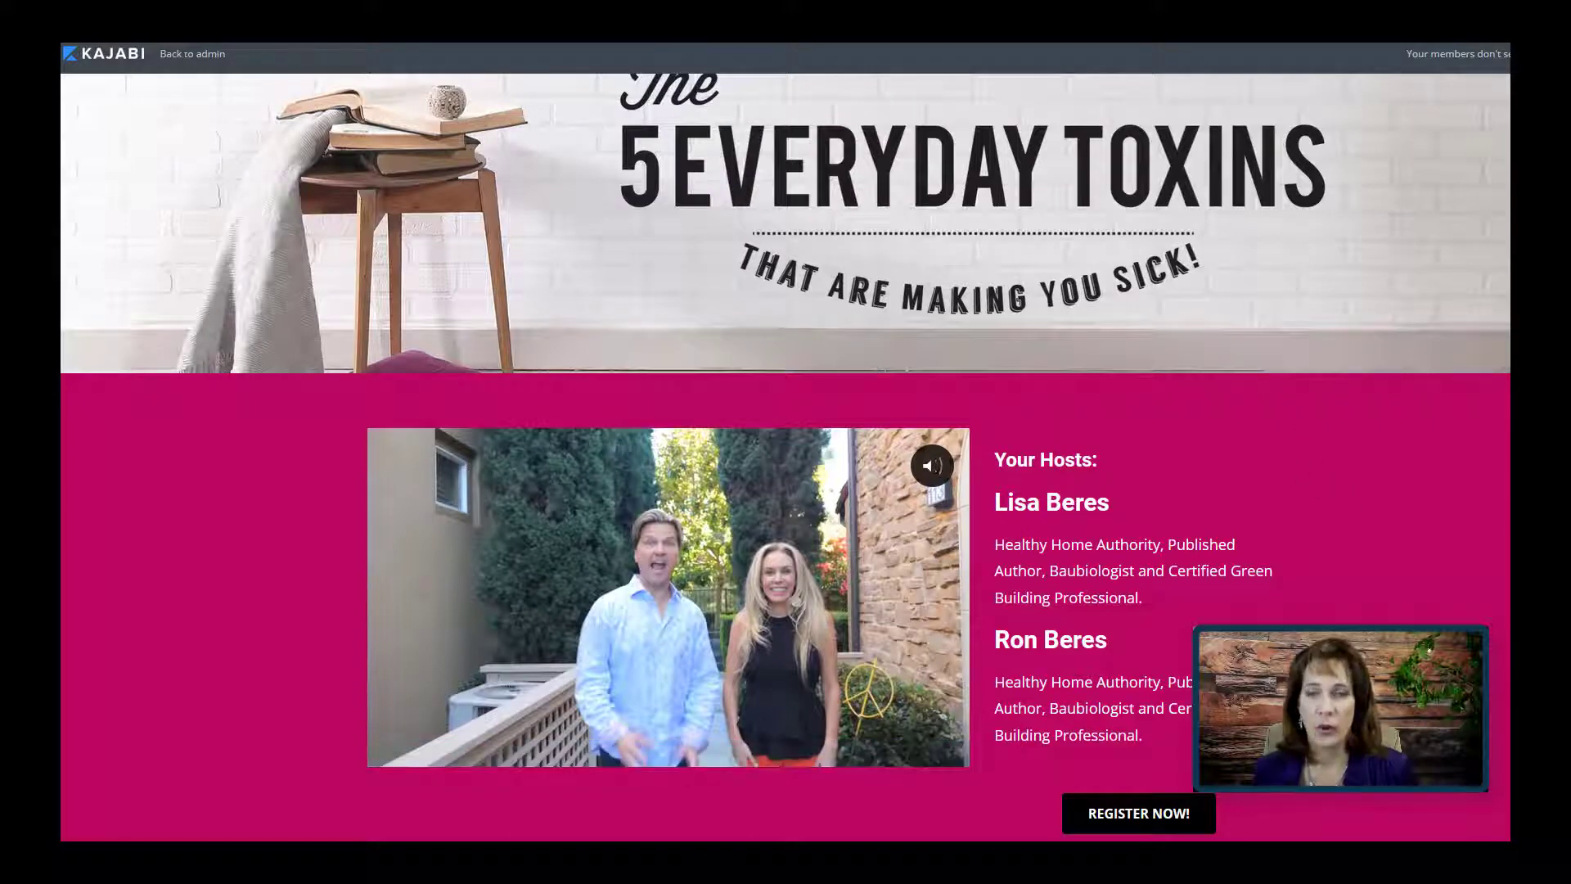
Preview the sales page's REGISTER NOW! popup and its October date choices, then return to the dashboard.
scroll(1108, 632, down, 7)
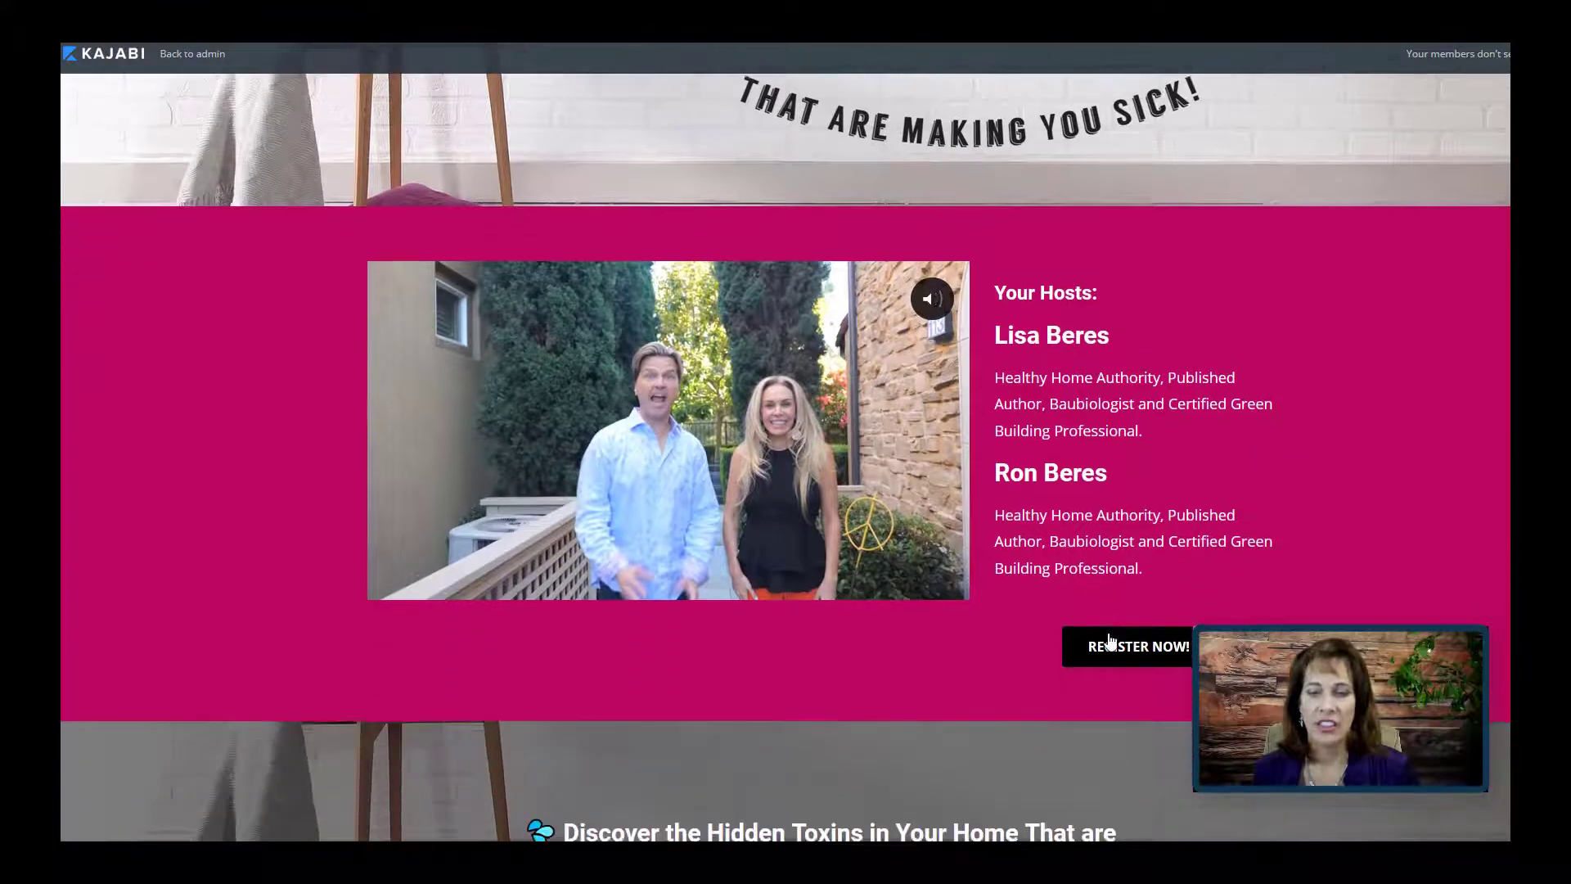
scroll(738, 571, down, 7)
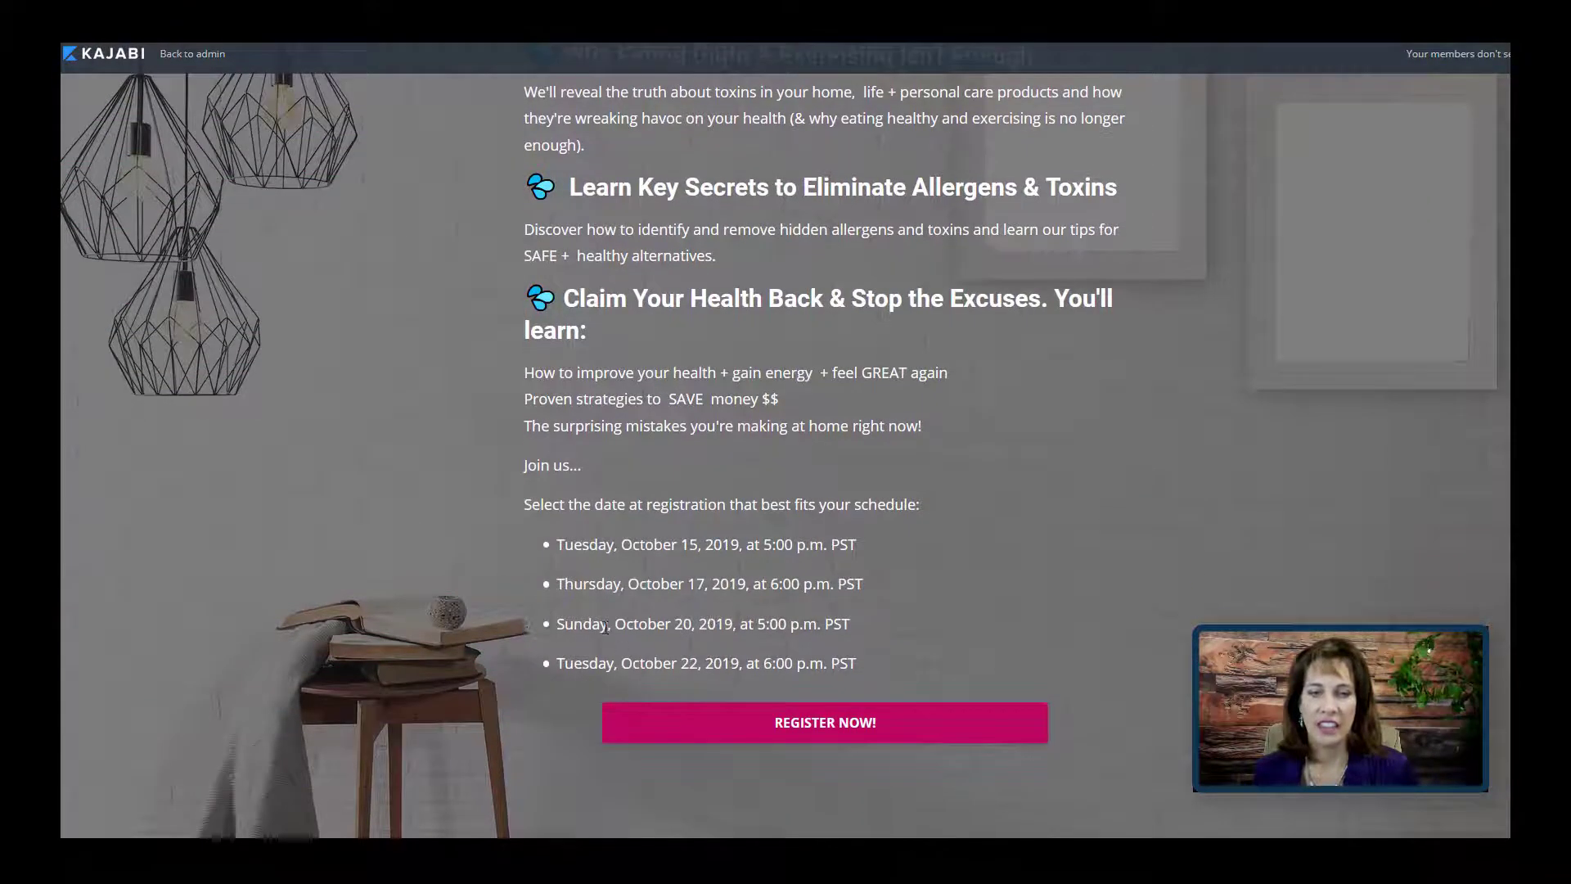
click(820, 724)
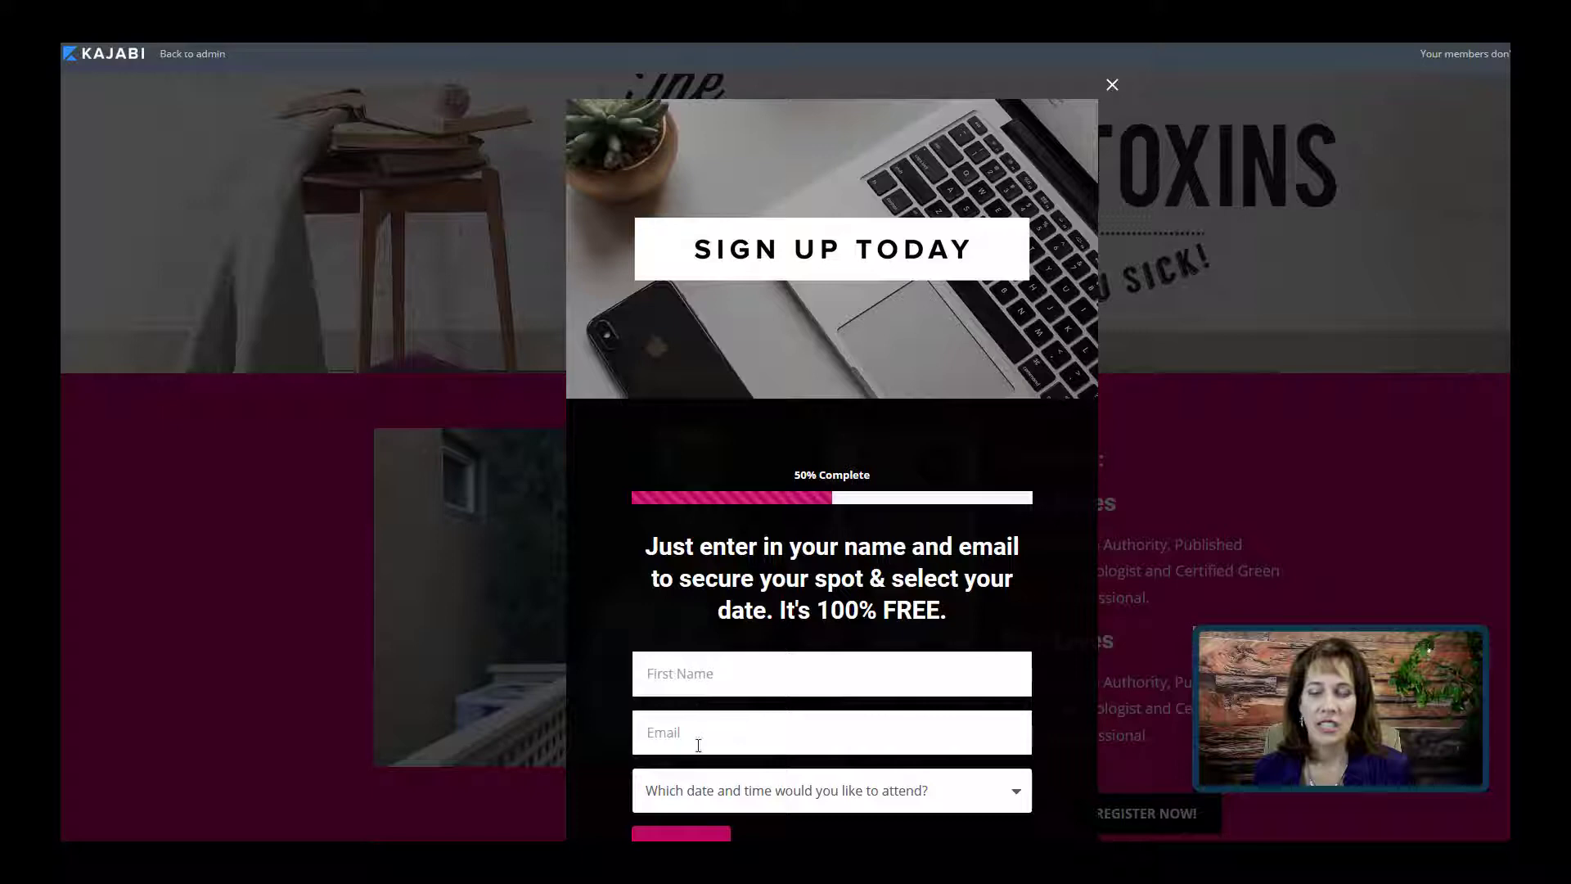
click(1015, 791)
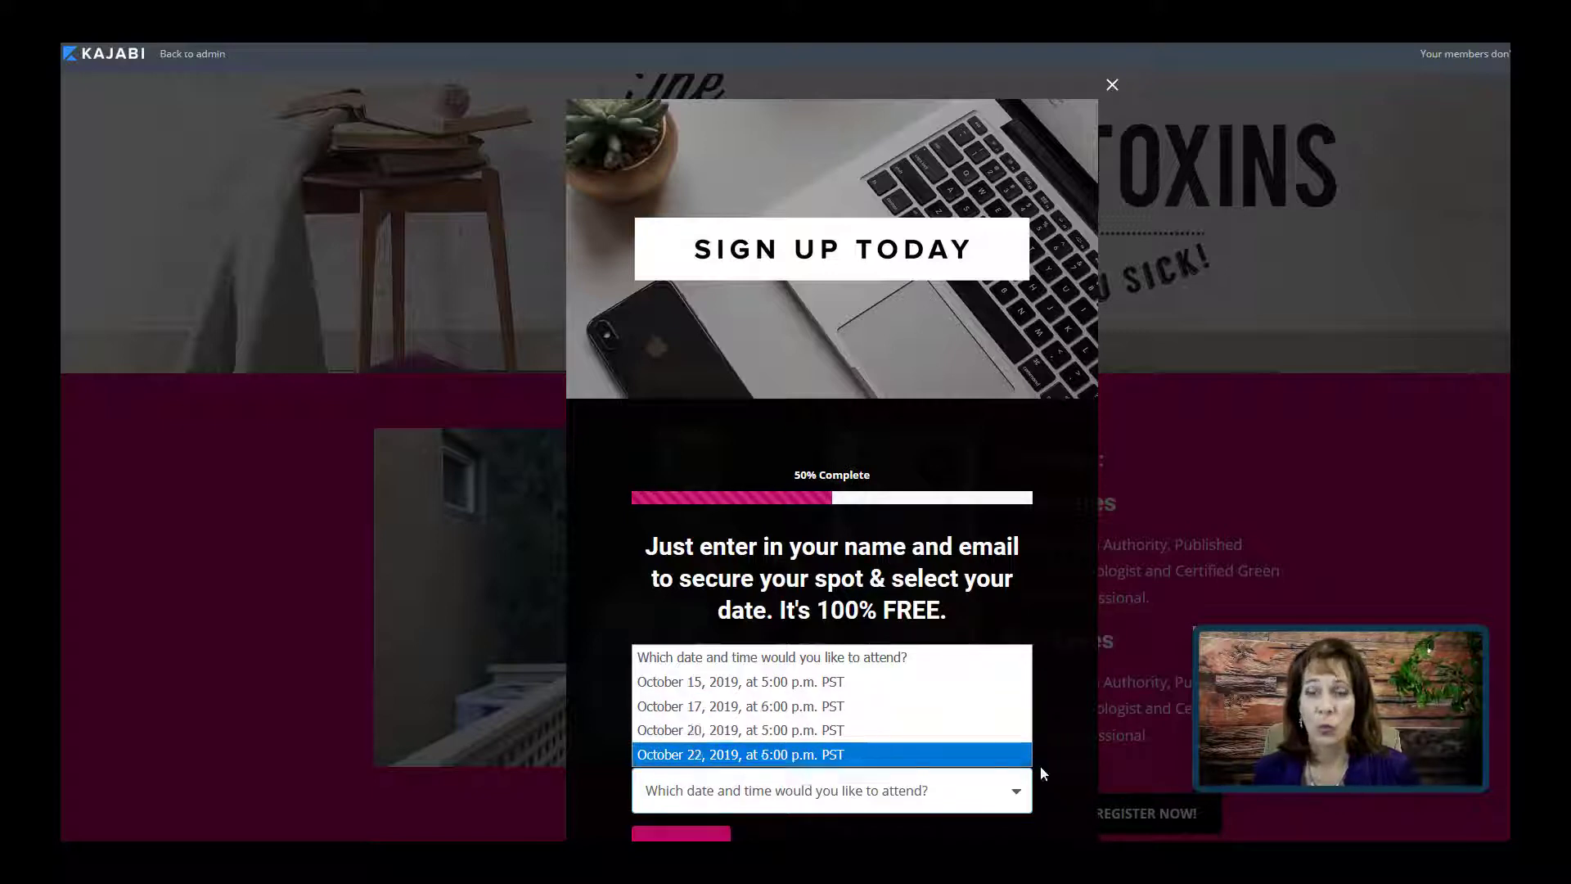
click(1053, 738)
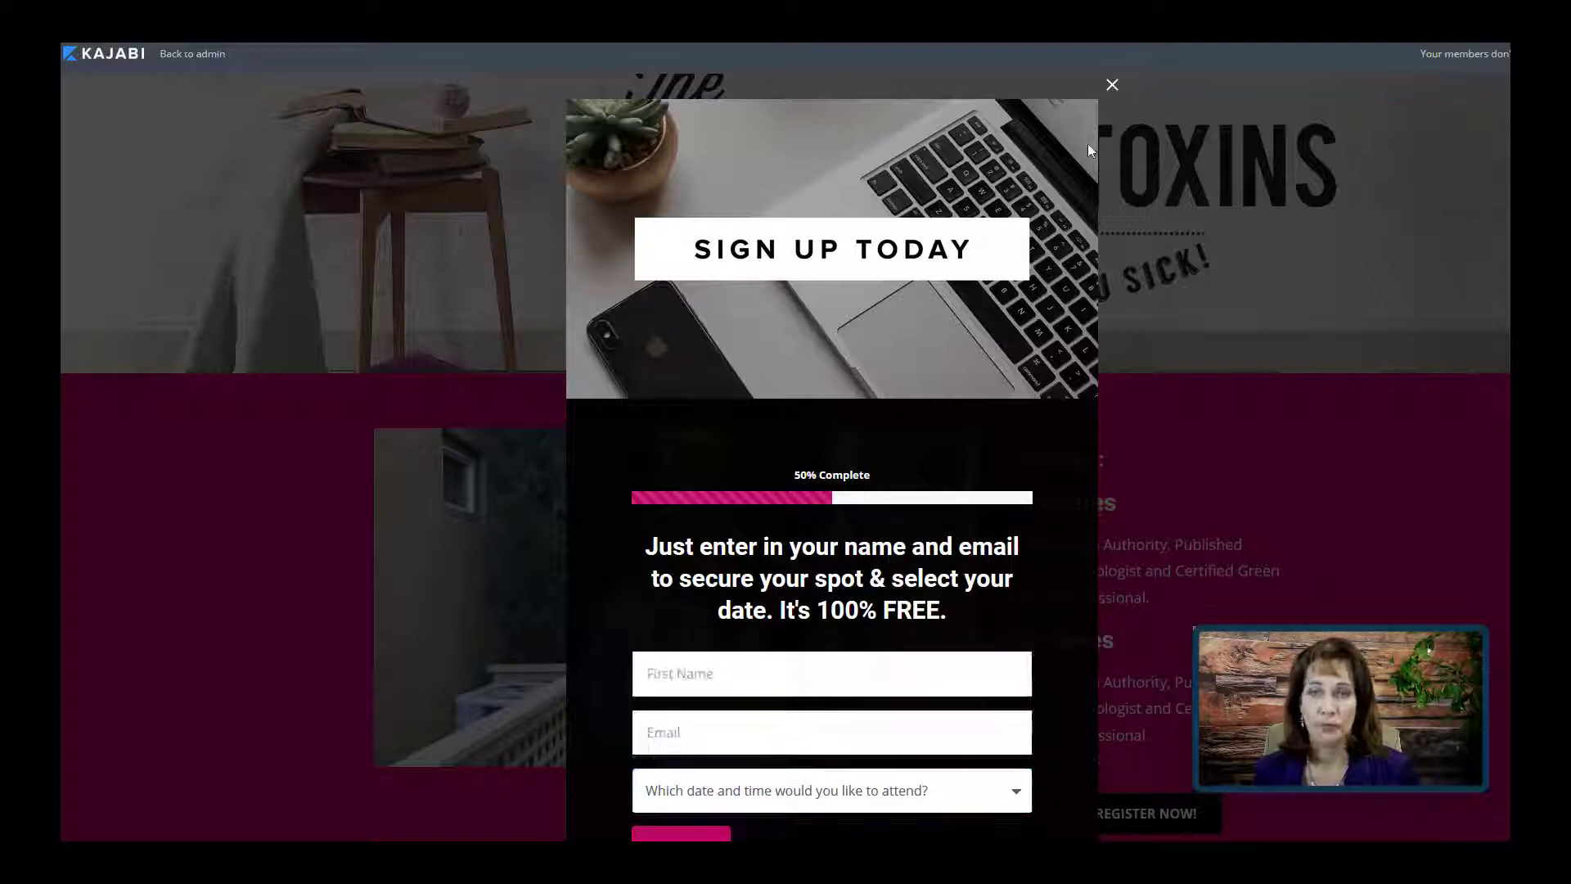
click(1110, 86)
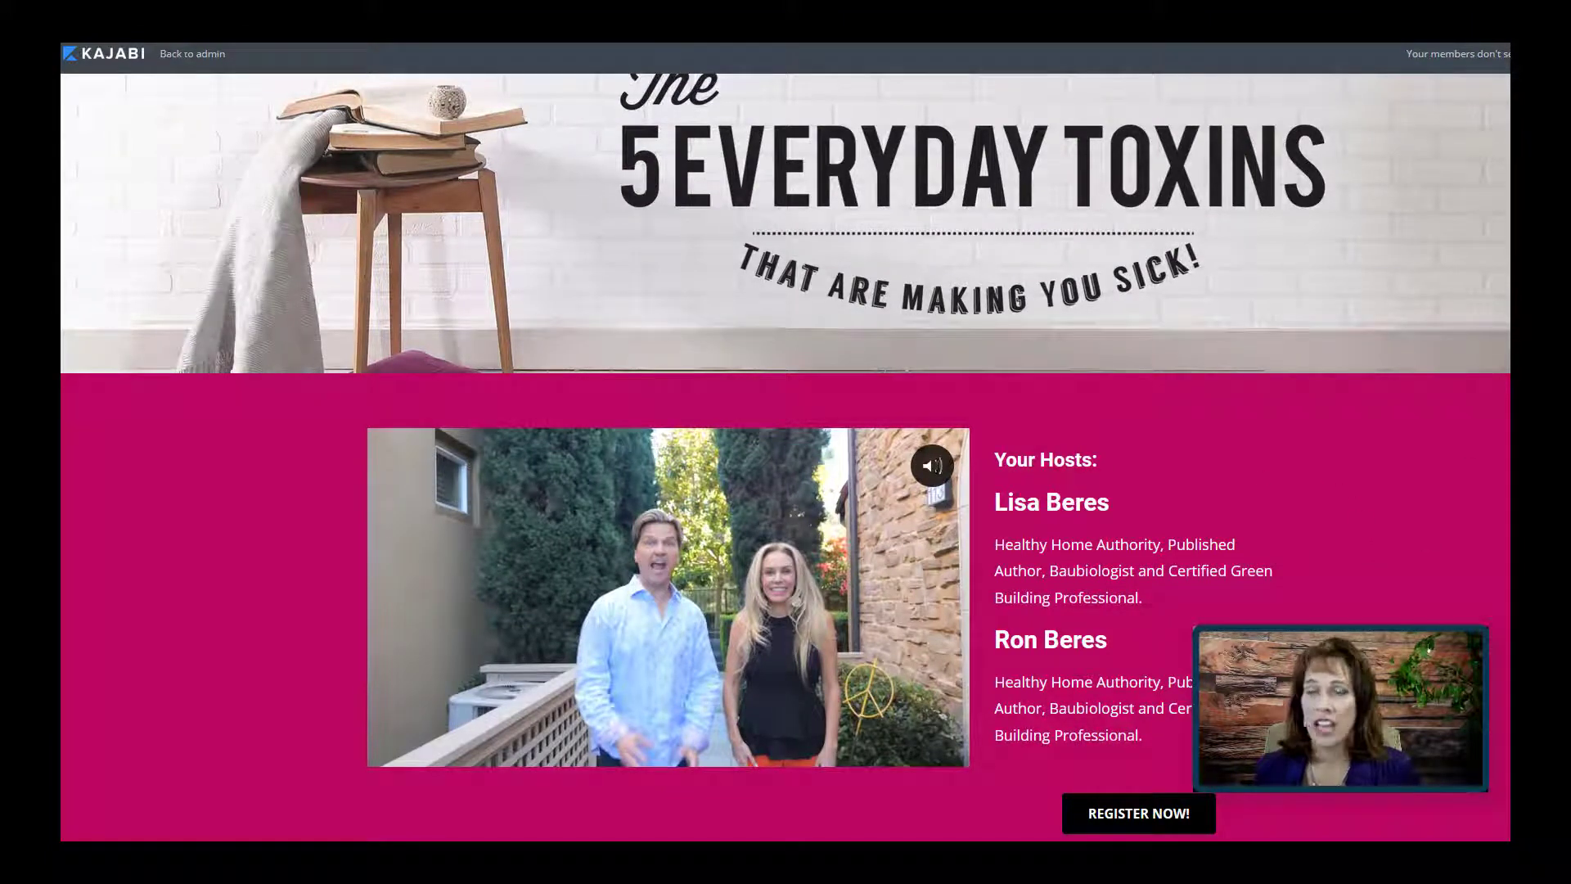
click(1090, 812)
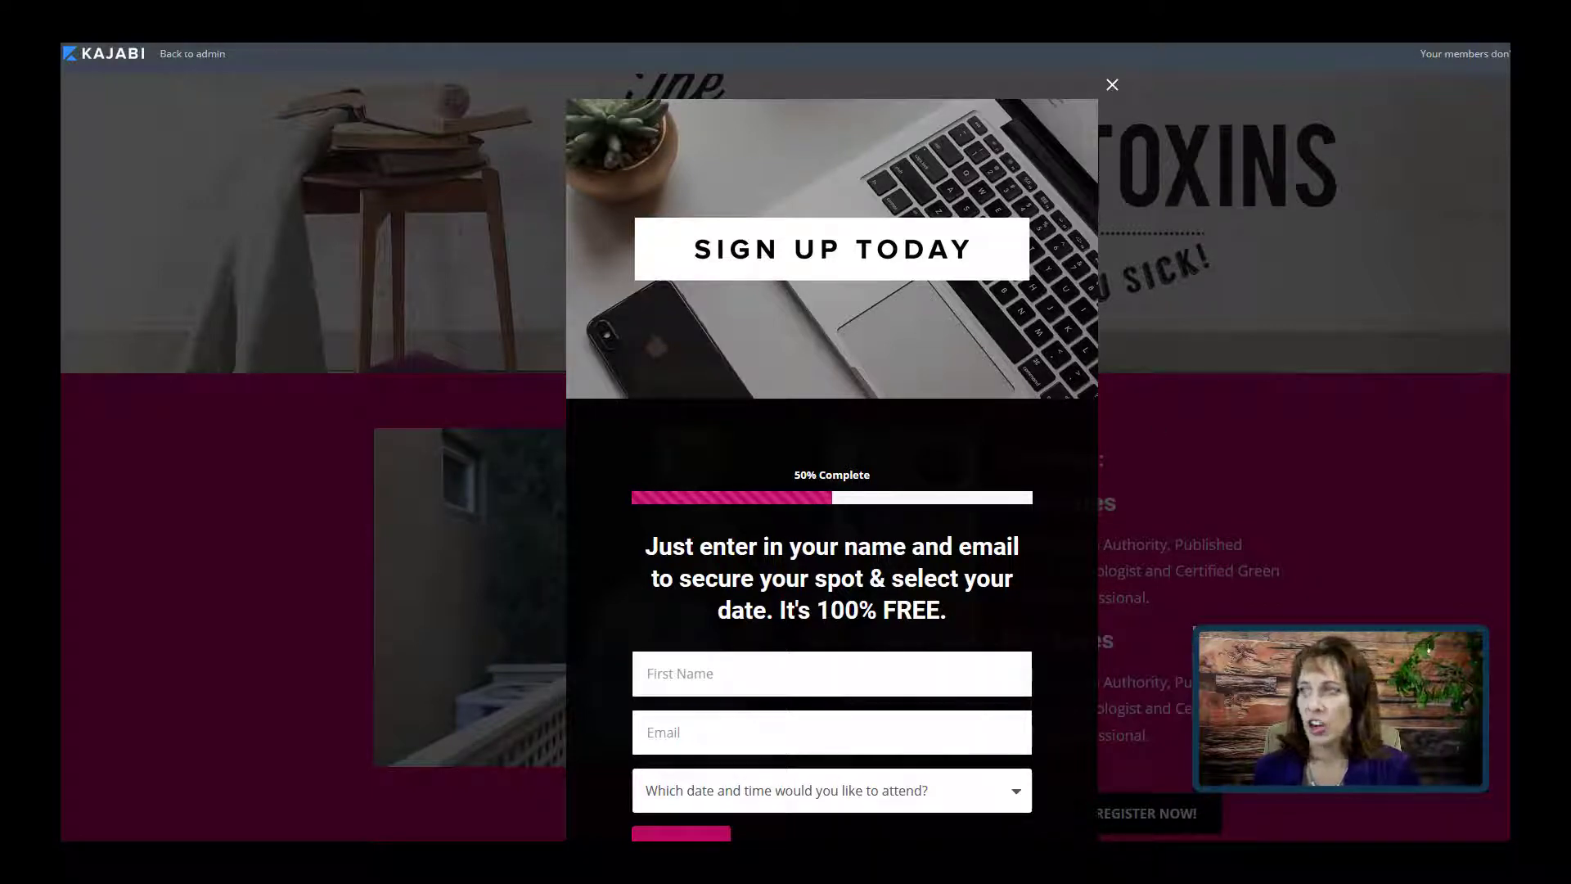
key(ctrl+Tab)
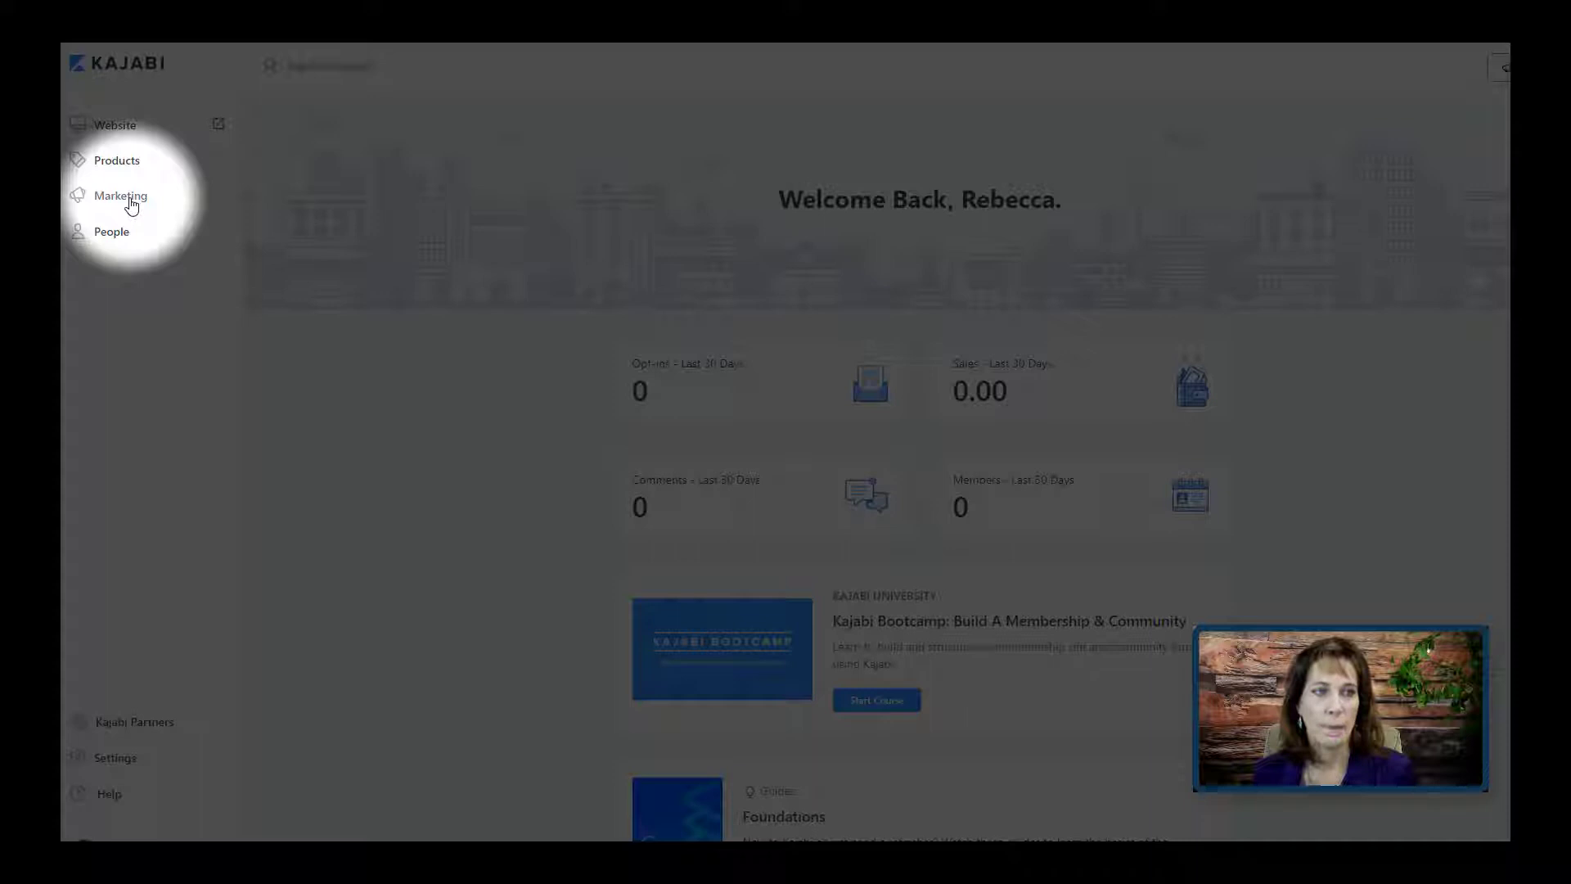
Go to Marketing and try a Kajabi Assistant search for 'form', then dismiss it.
click(121, 197)
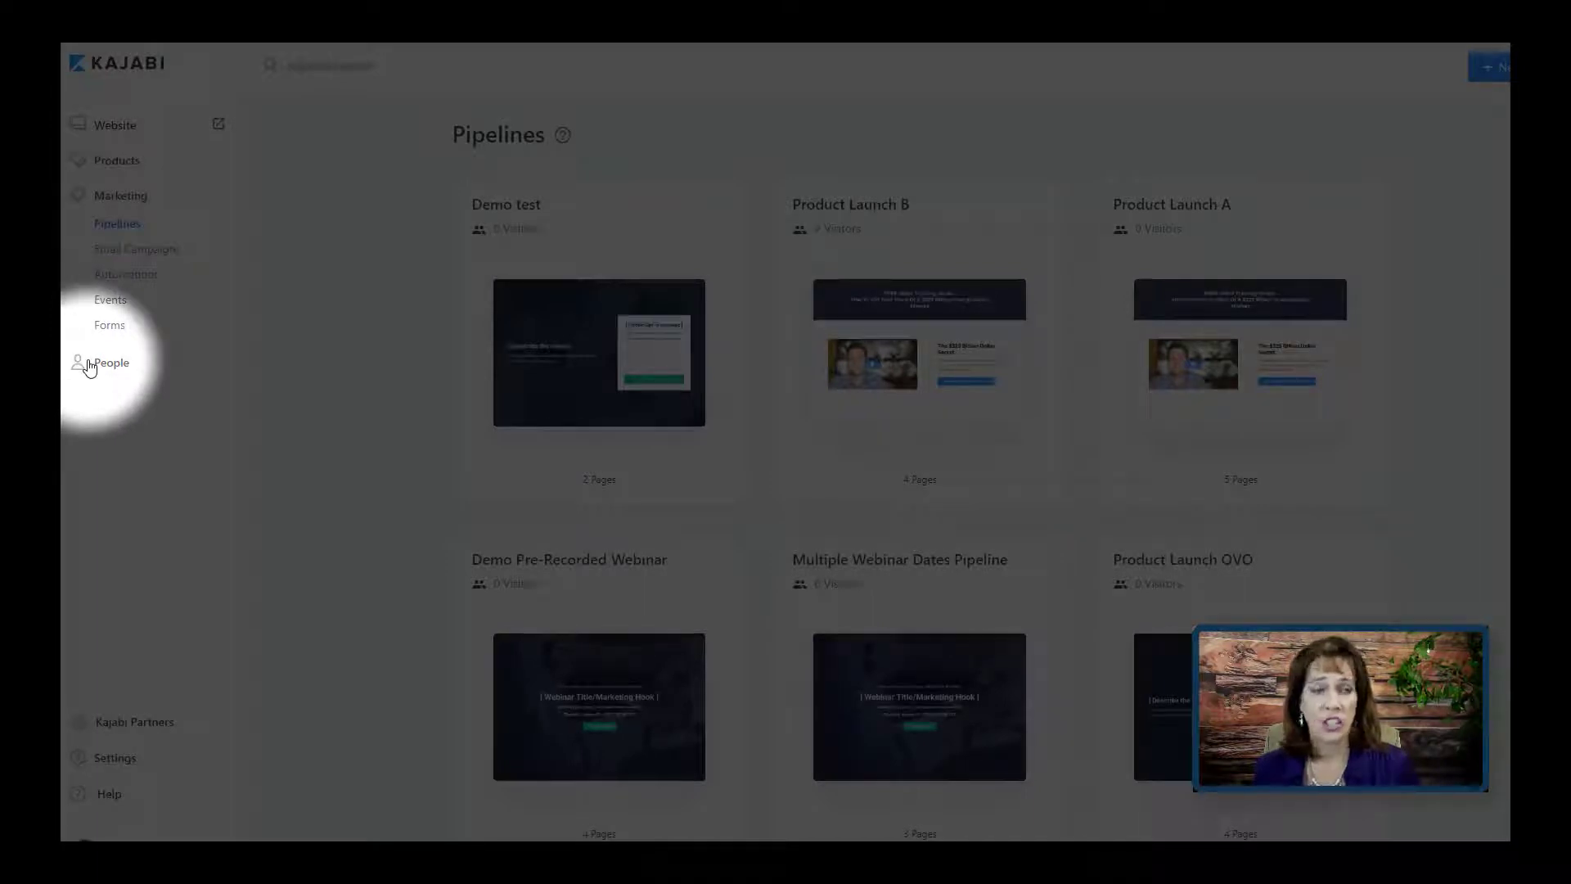
click(363, 67)
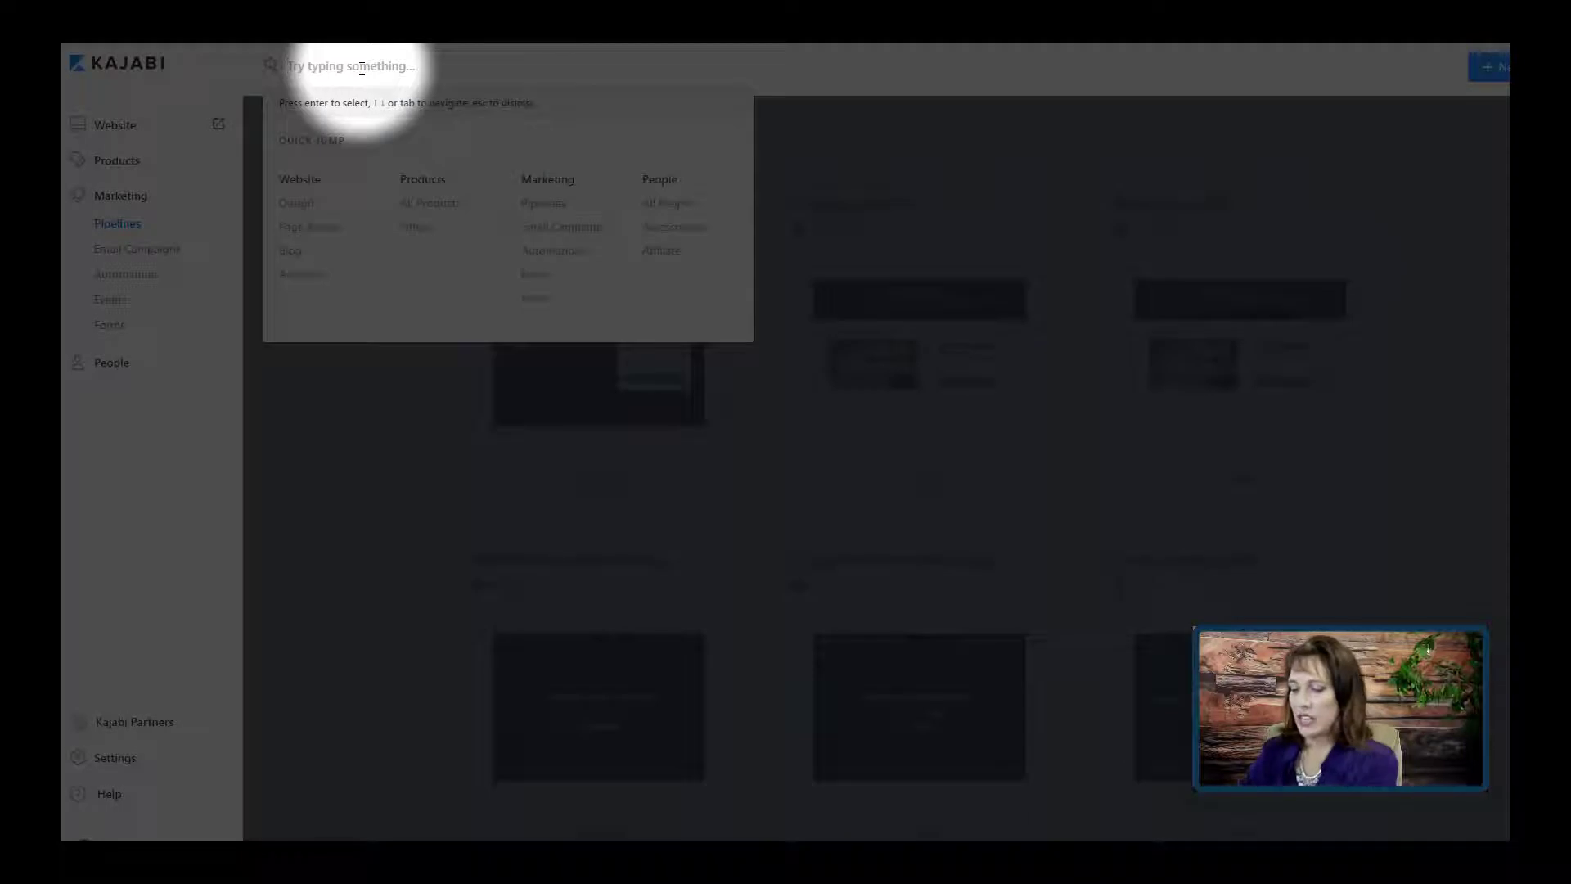
text(form)
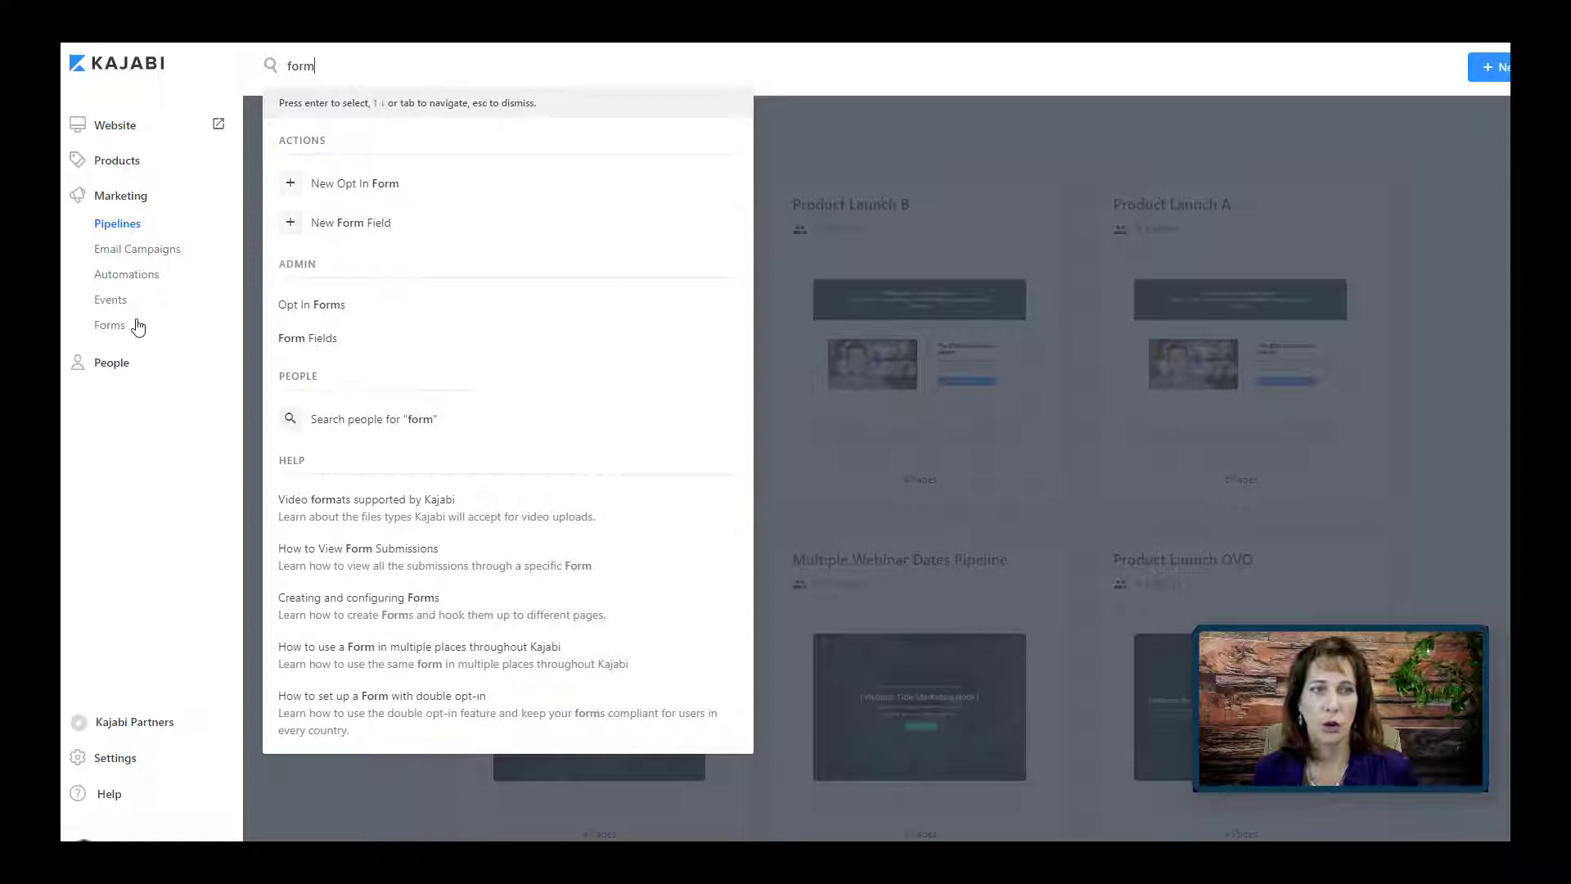
key(Escape)
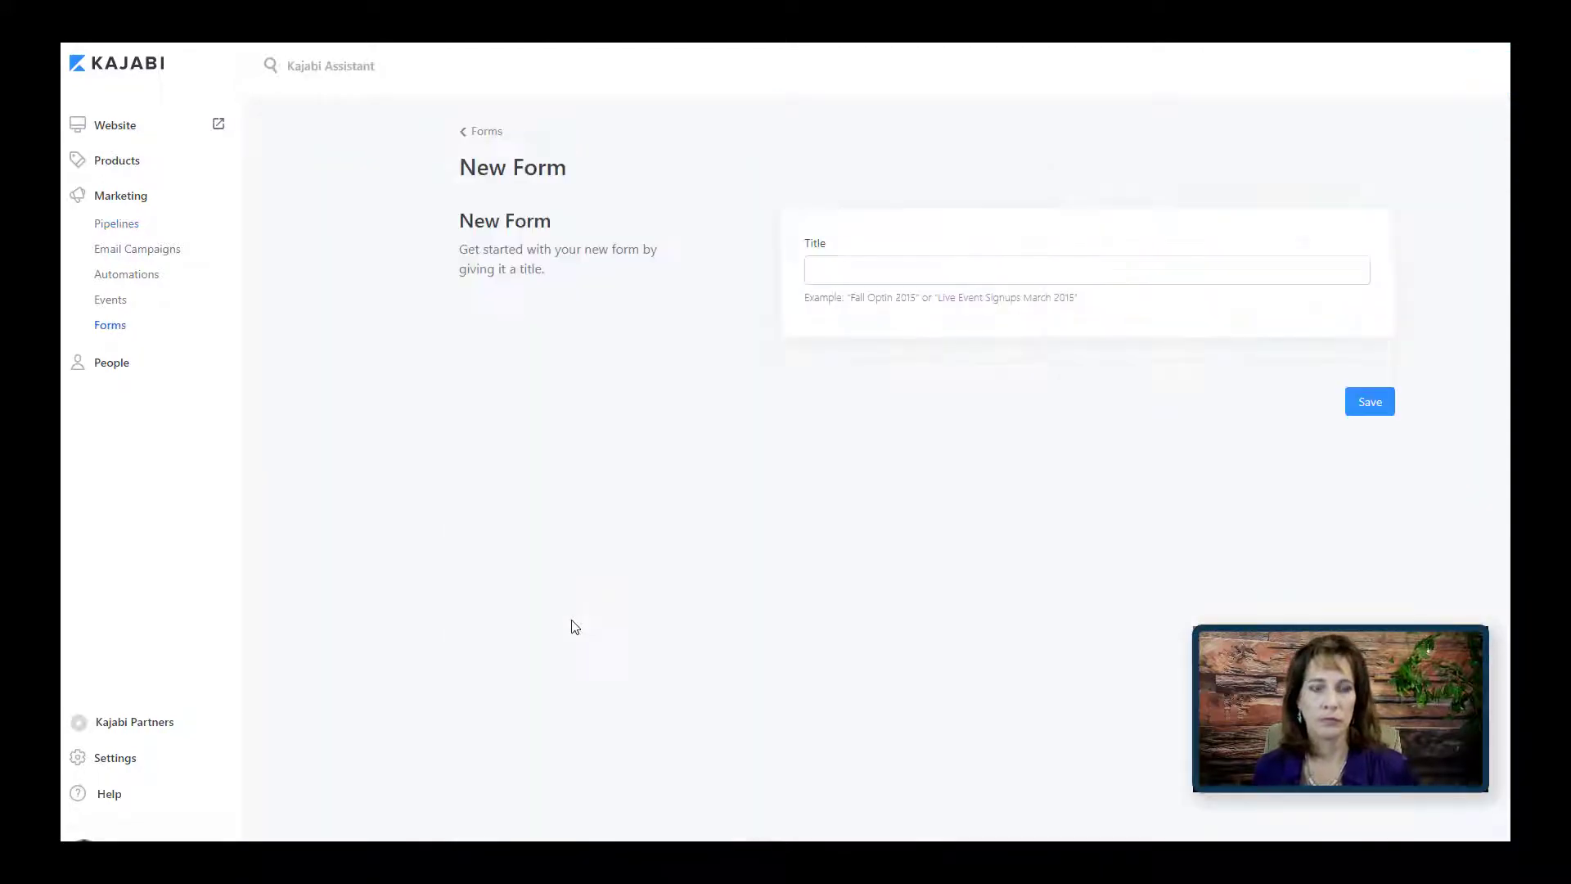
Title the new form 'sample form for custom fields' and begin adding another field.
click(855, 273)
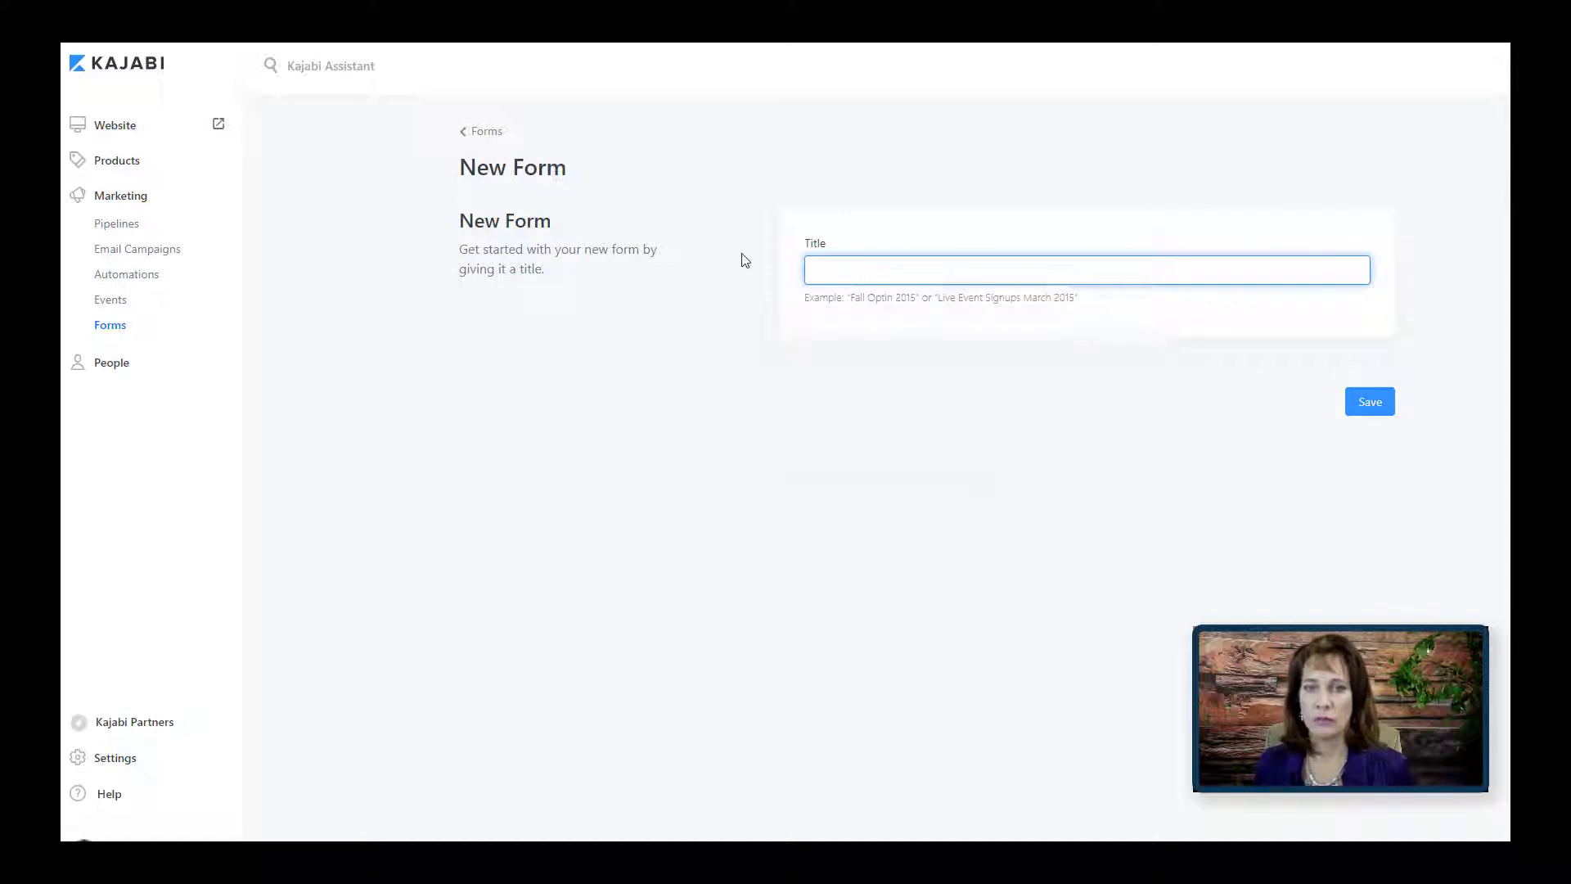
click(830, 274)
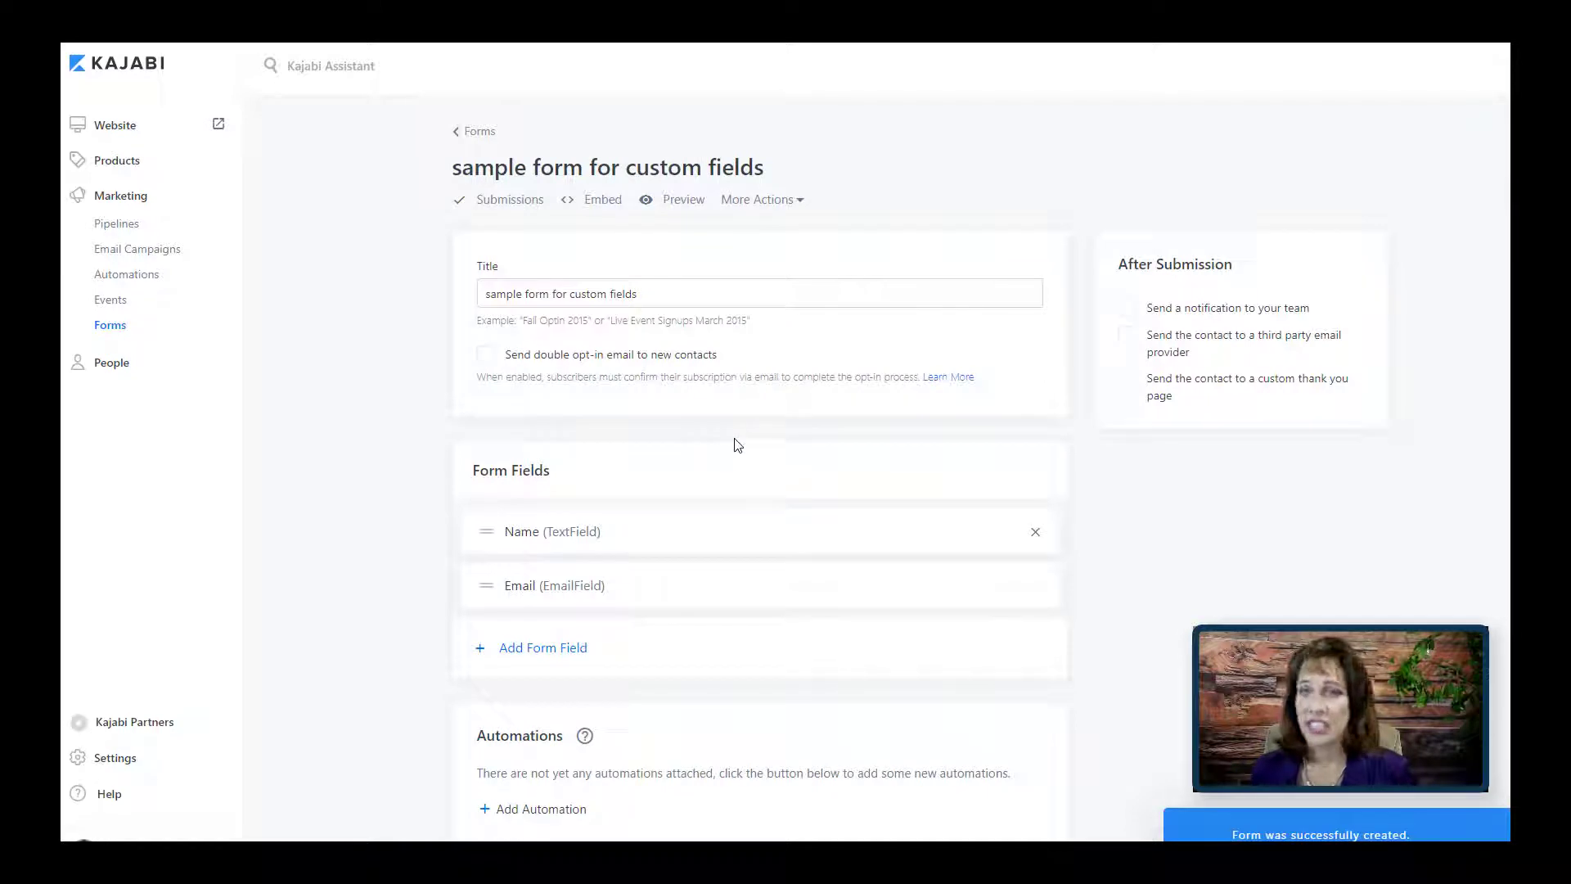
scroll(720, 489, down, 1)
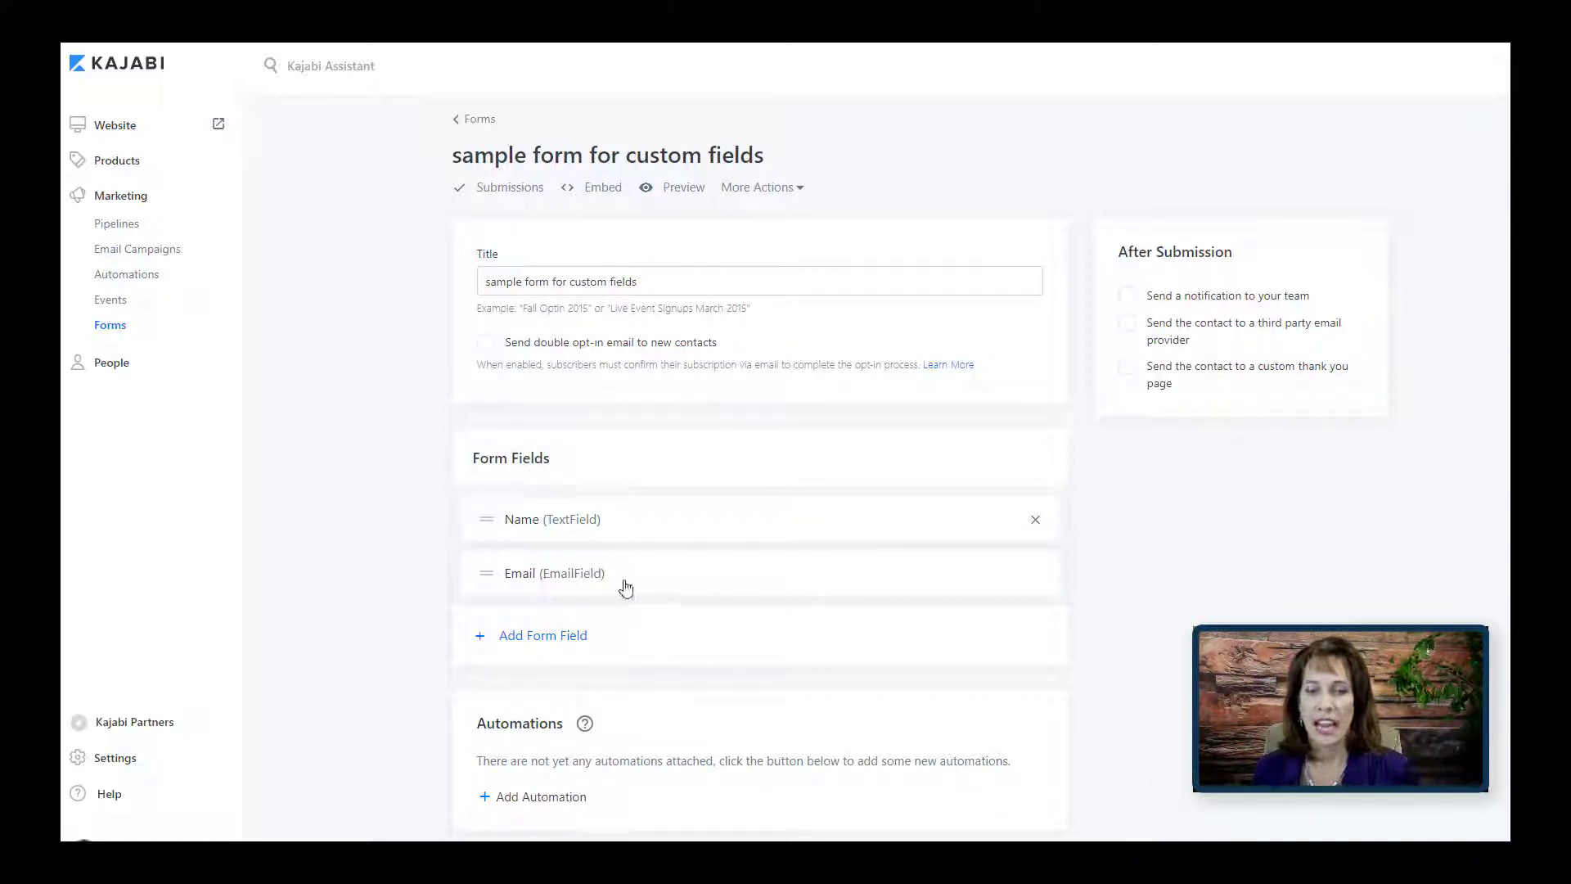
click(543, 642)
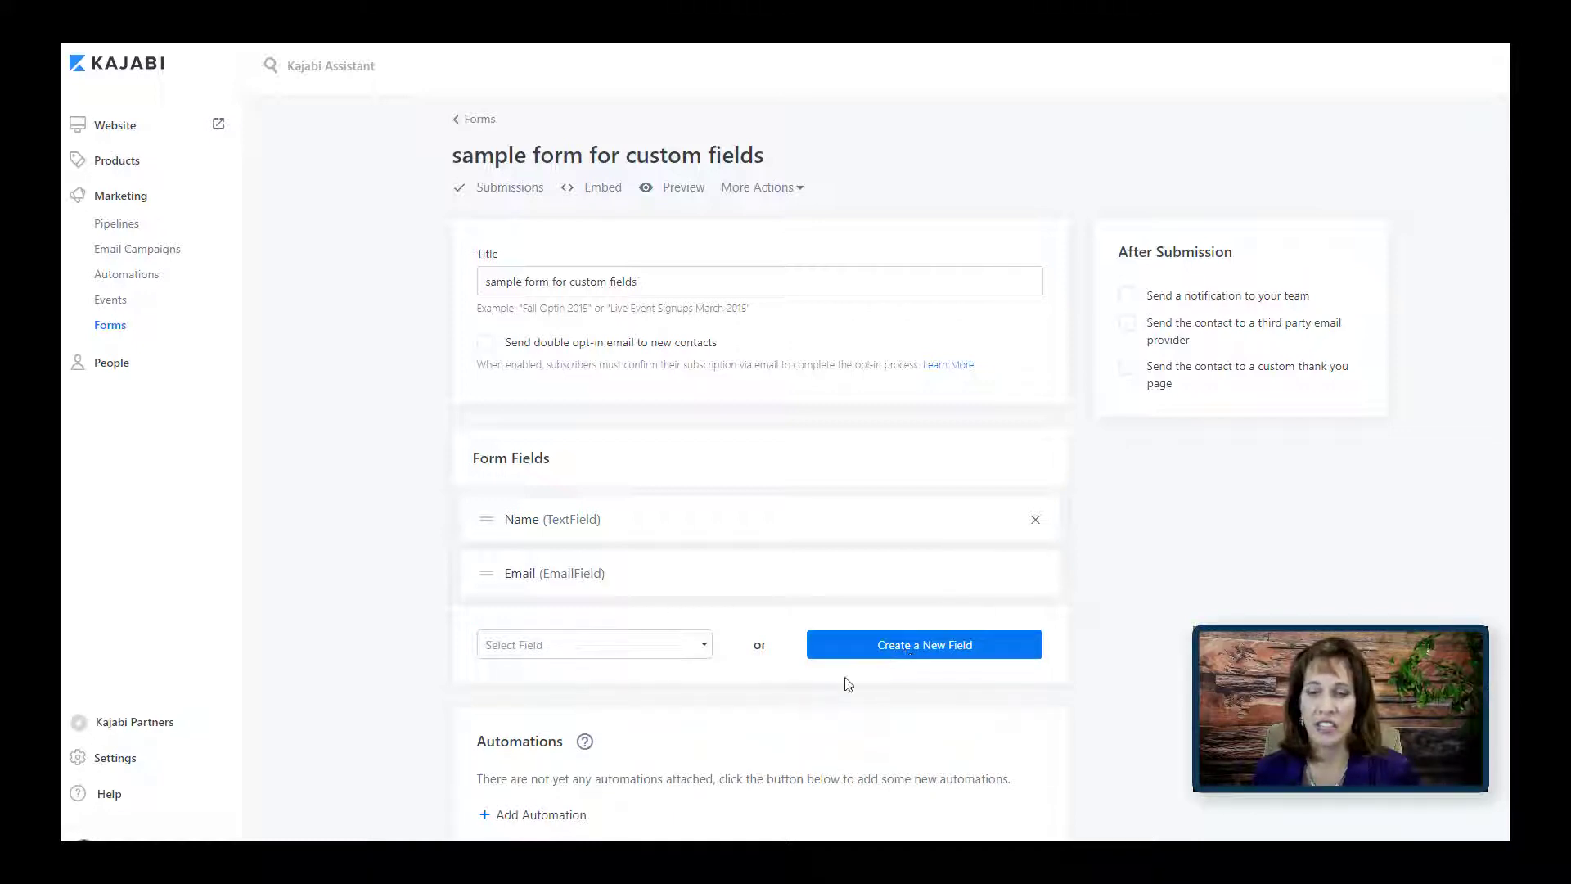
click(701, 648)
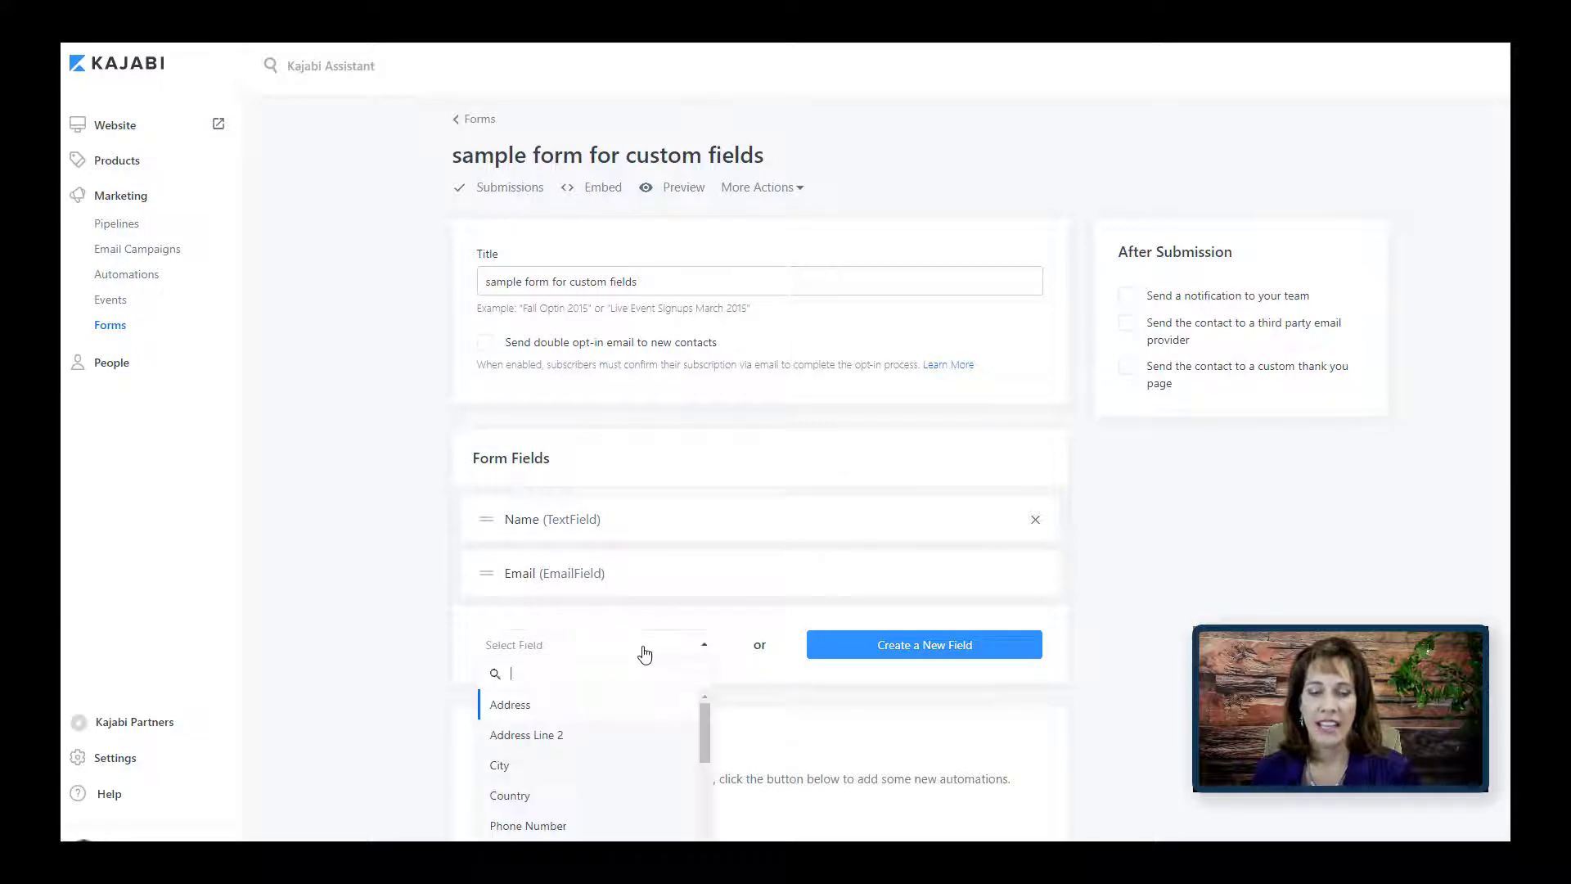
scroll(644, 652, down, 1)
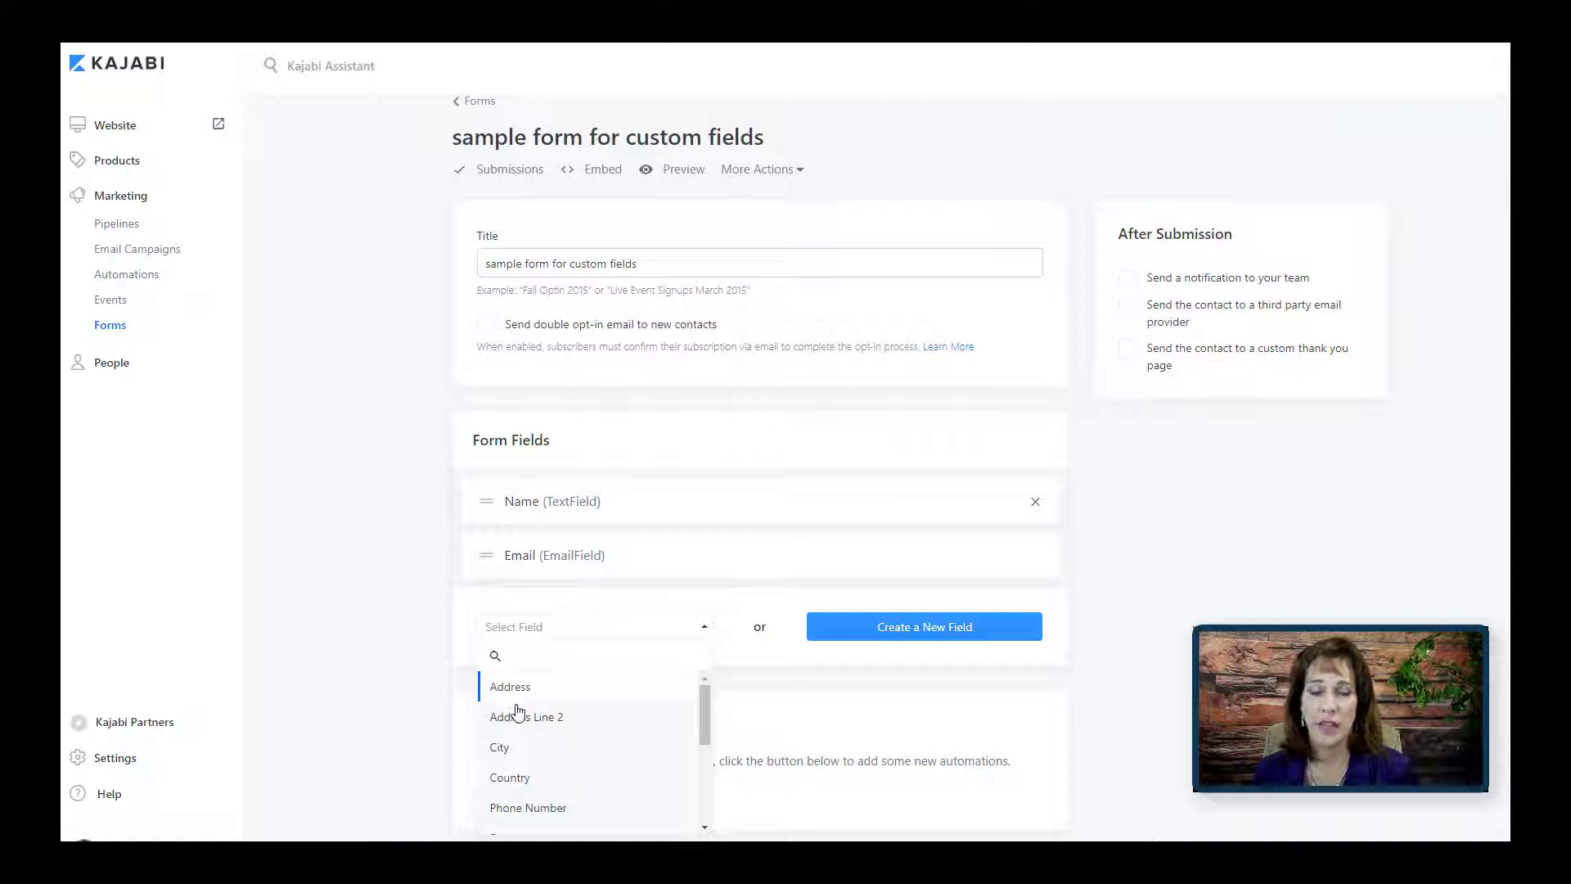
scroll(524, 716, down, 3)
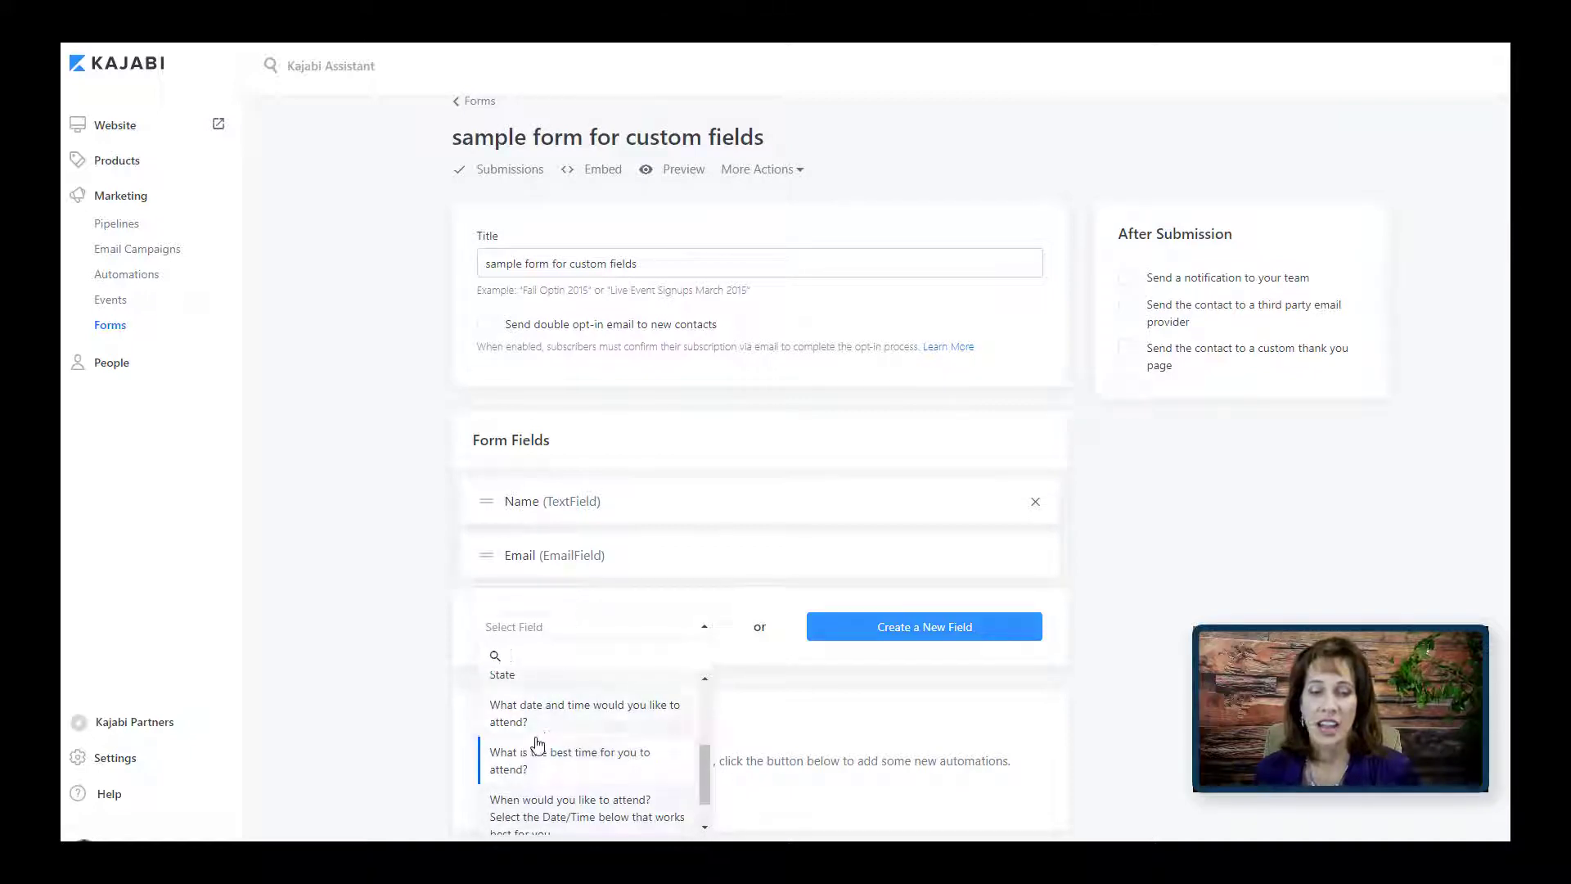
scroll(536, 744, down, 2)
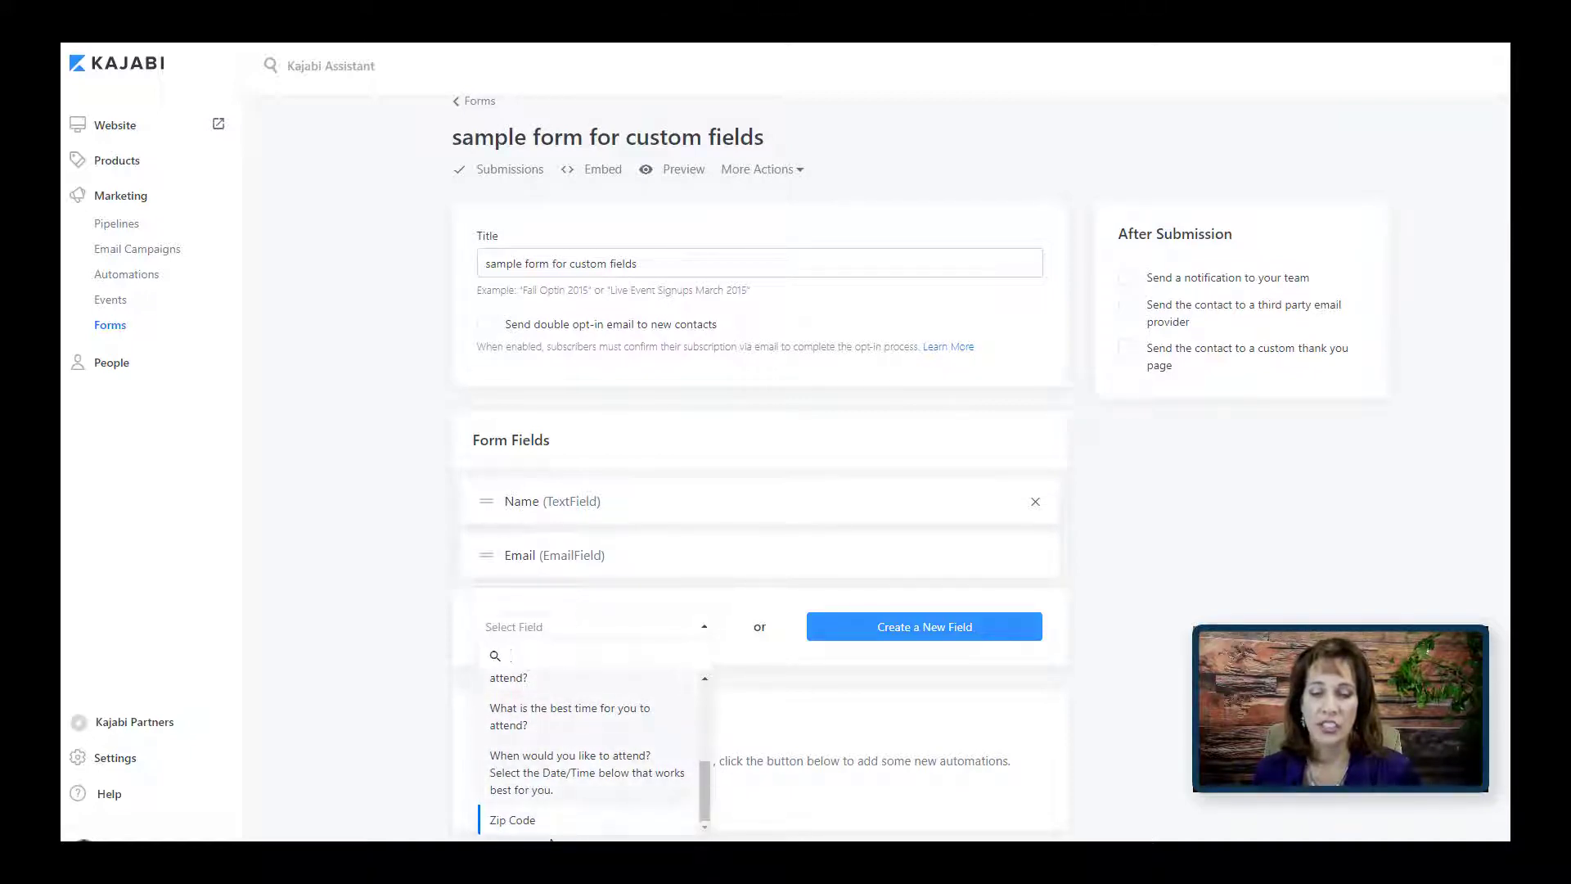
scroll(537, 819, up, 5)
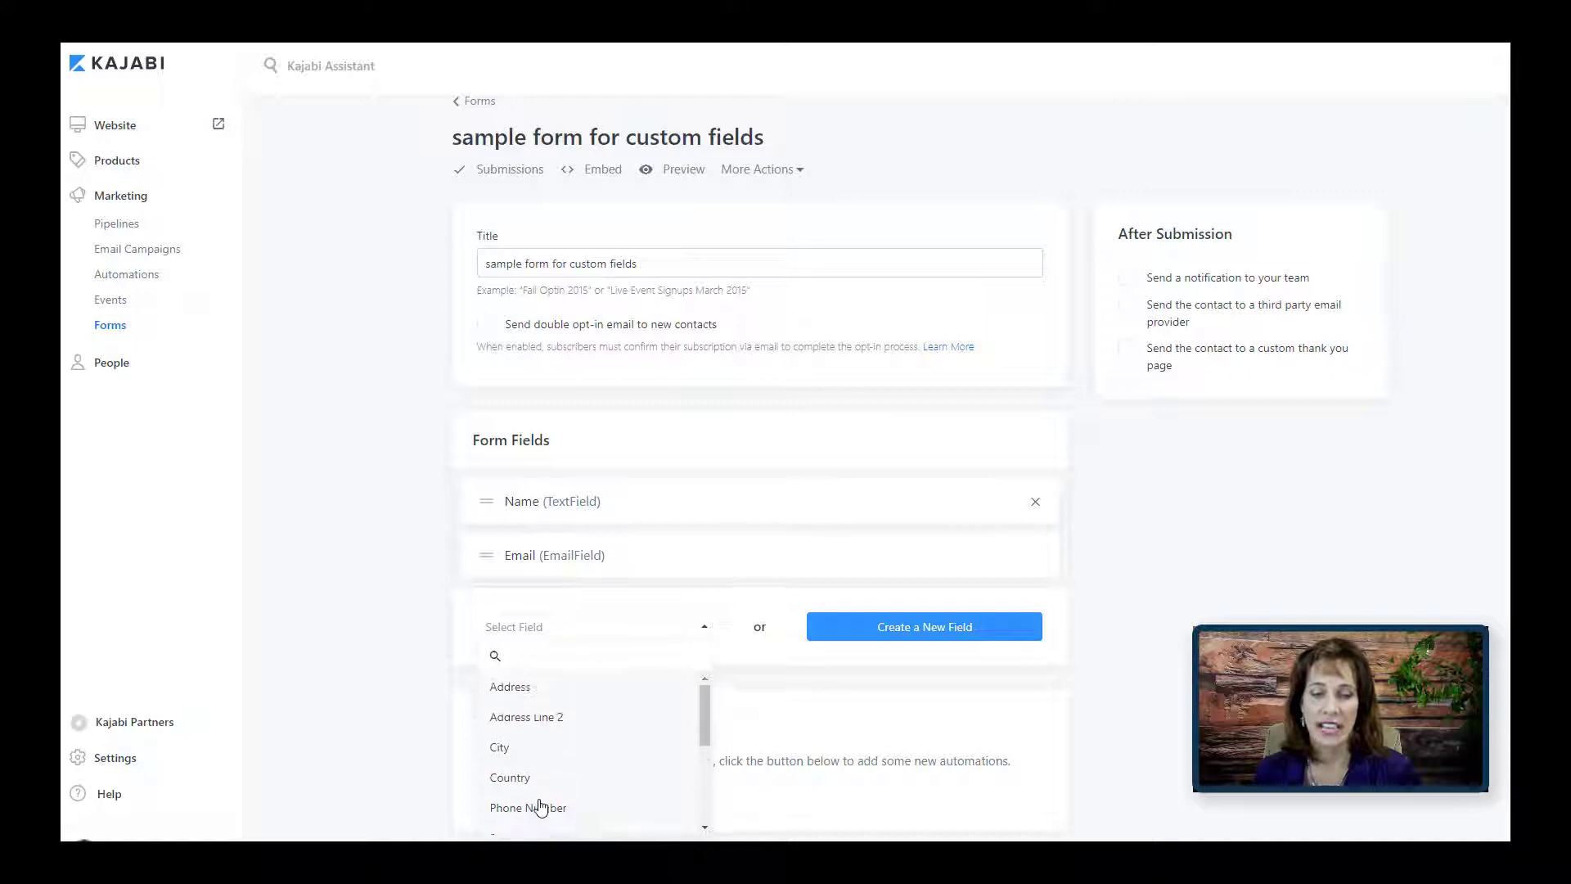
click(551, 634)
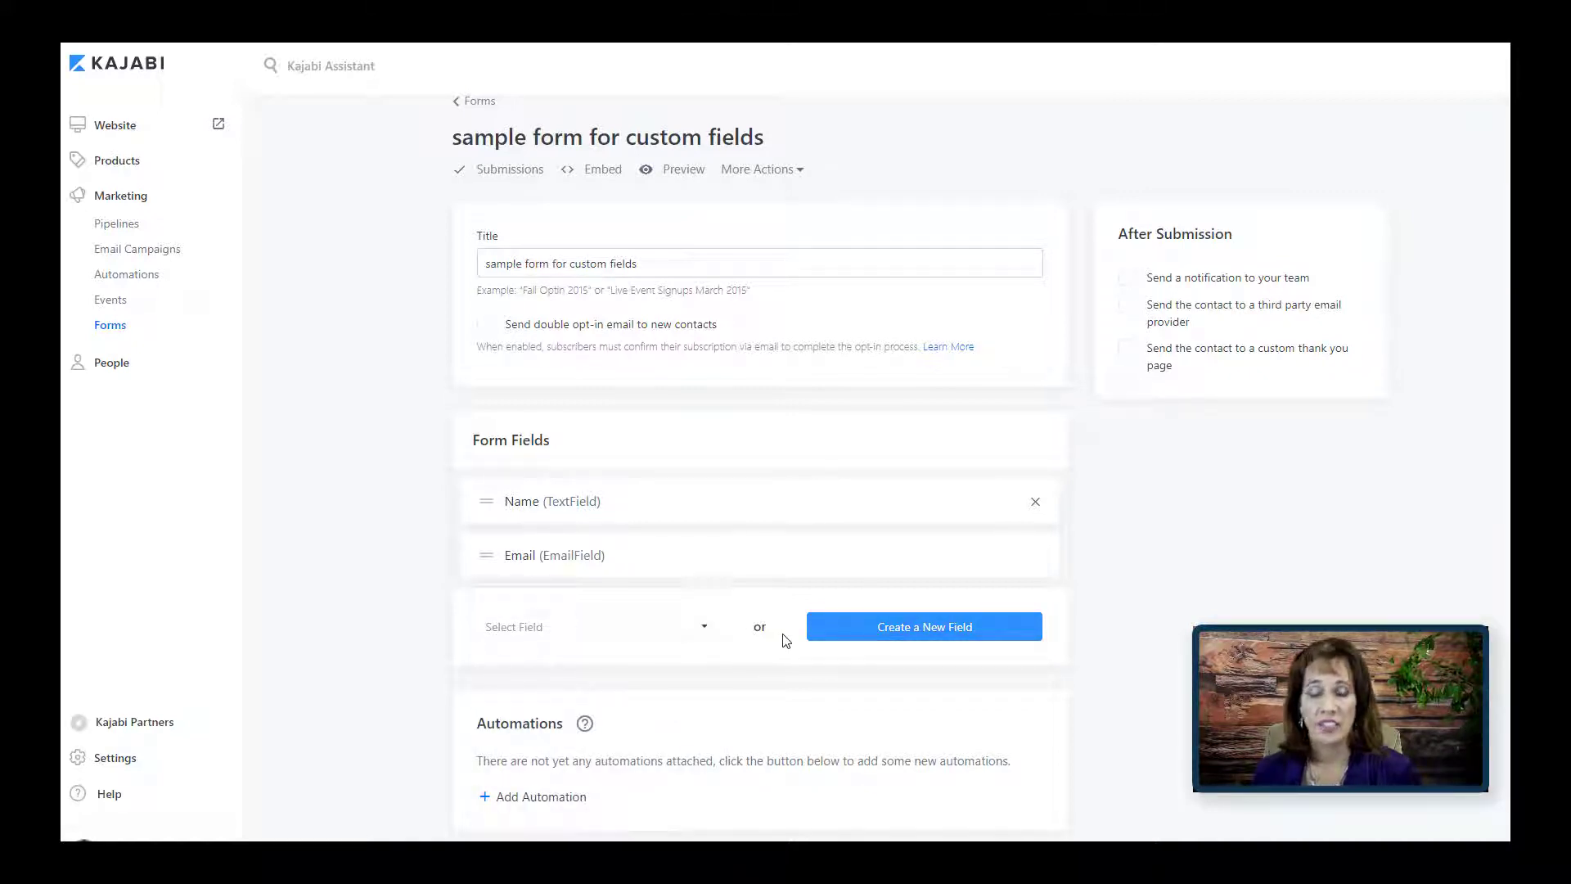
Start a new custom field titled 'What date/time would you like to attend?'.
click(917, 637)
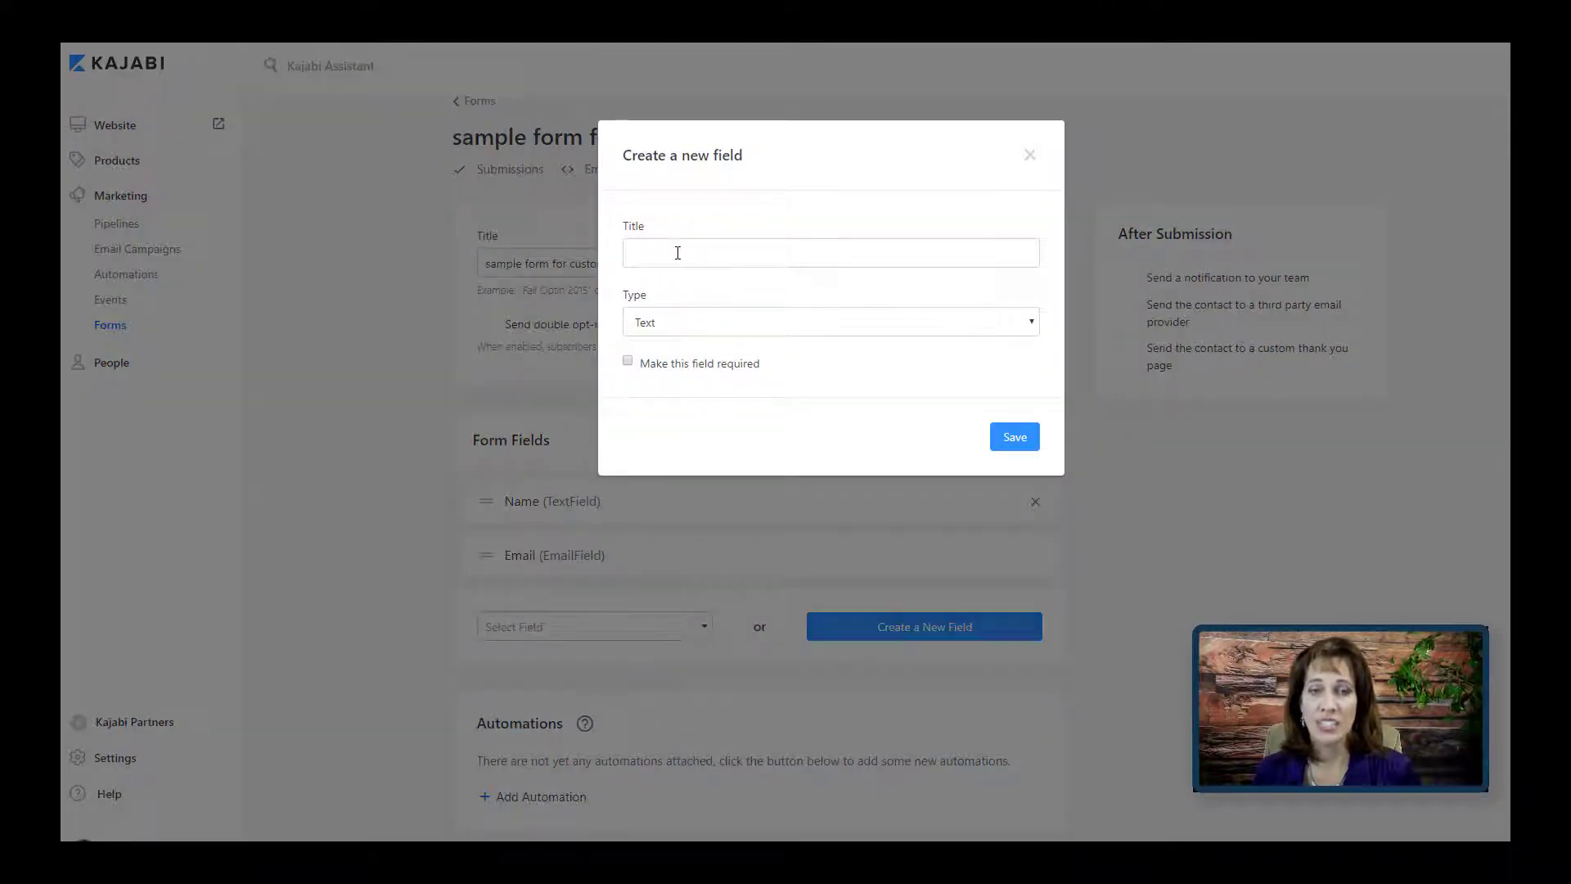
click(634, 252)
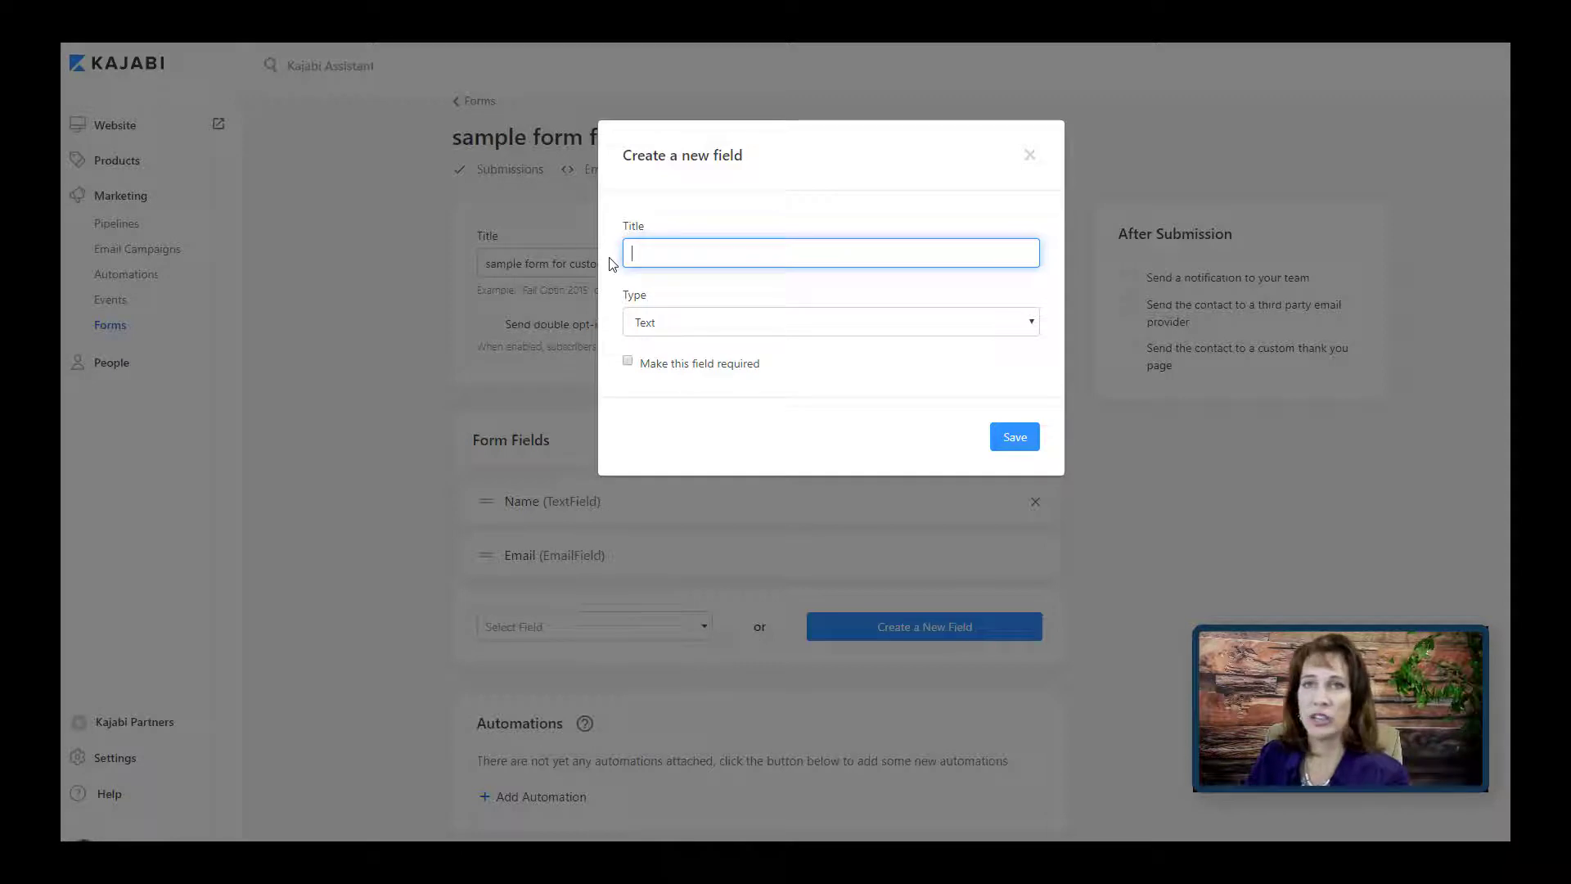
text(What )
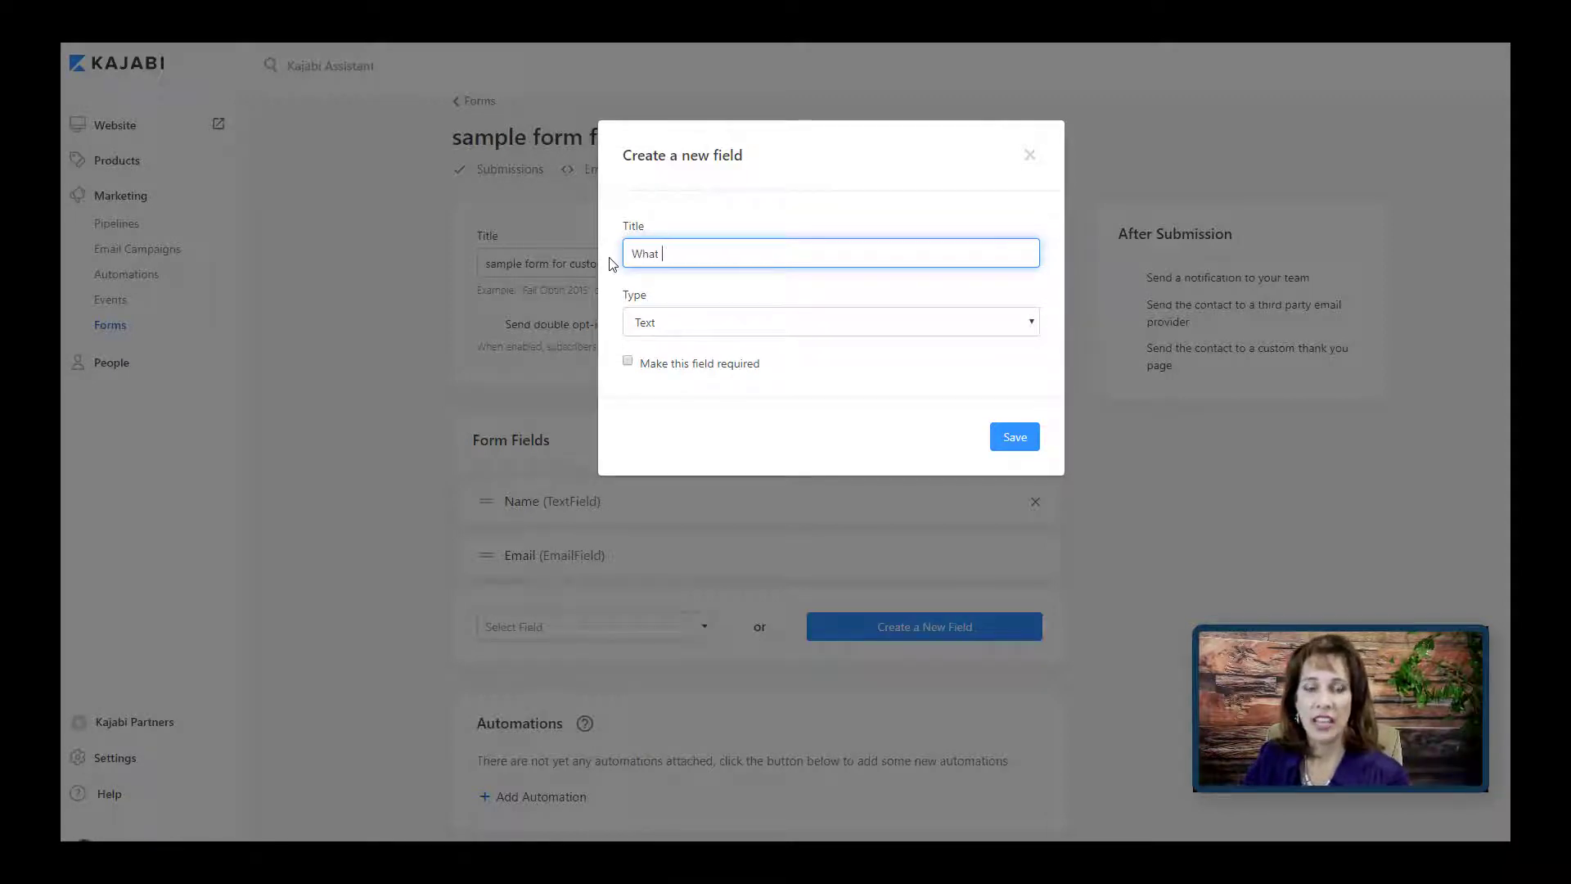
text(date)
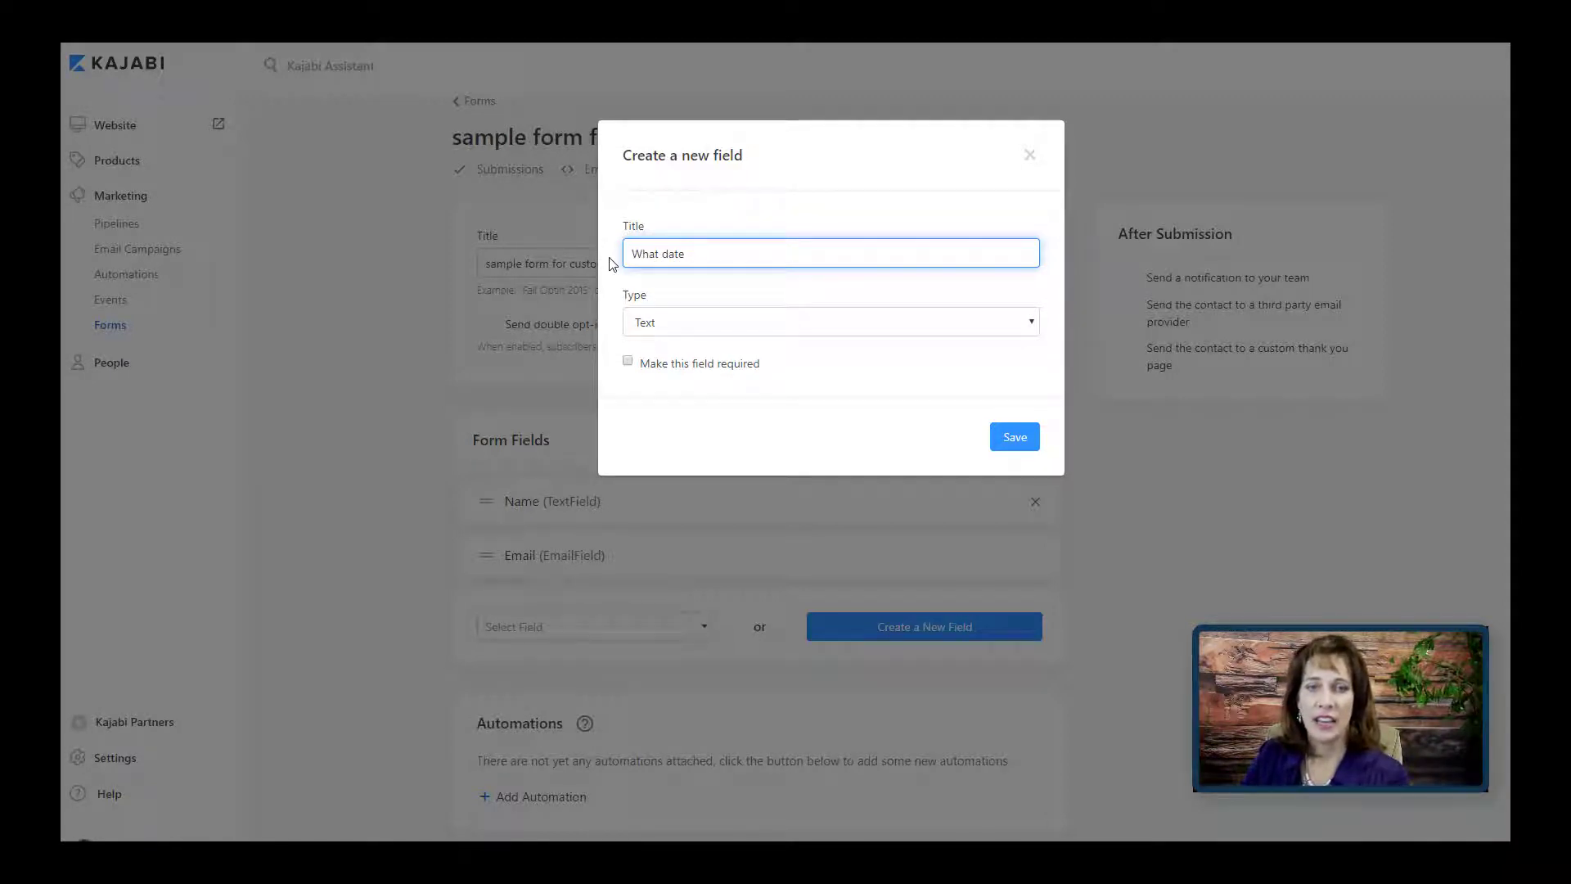
text(/time would you)
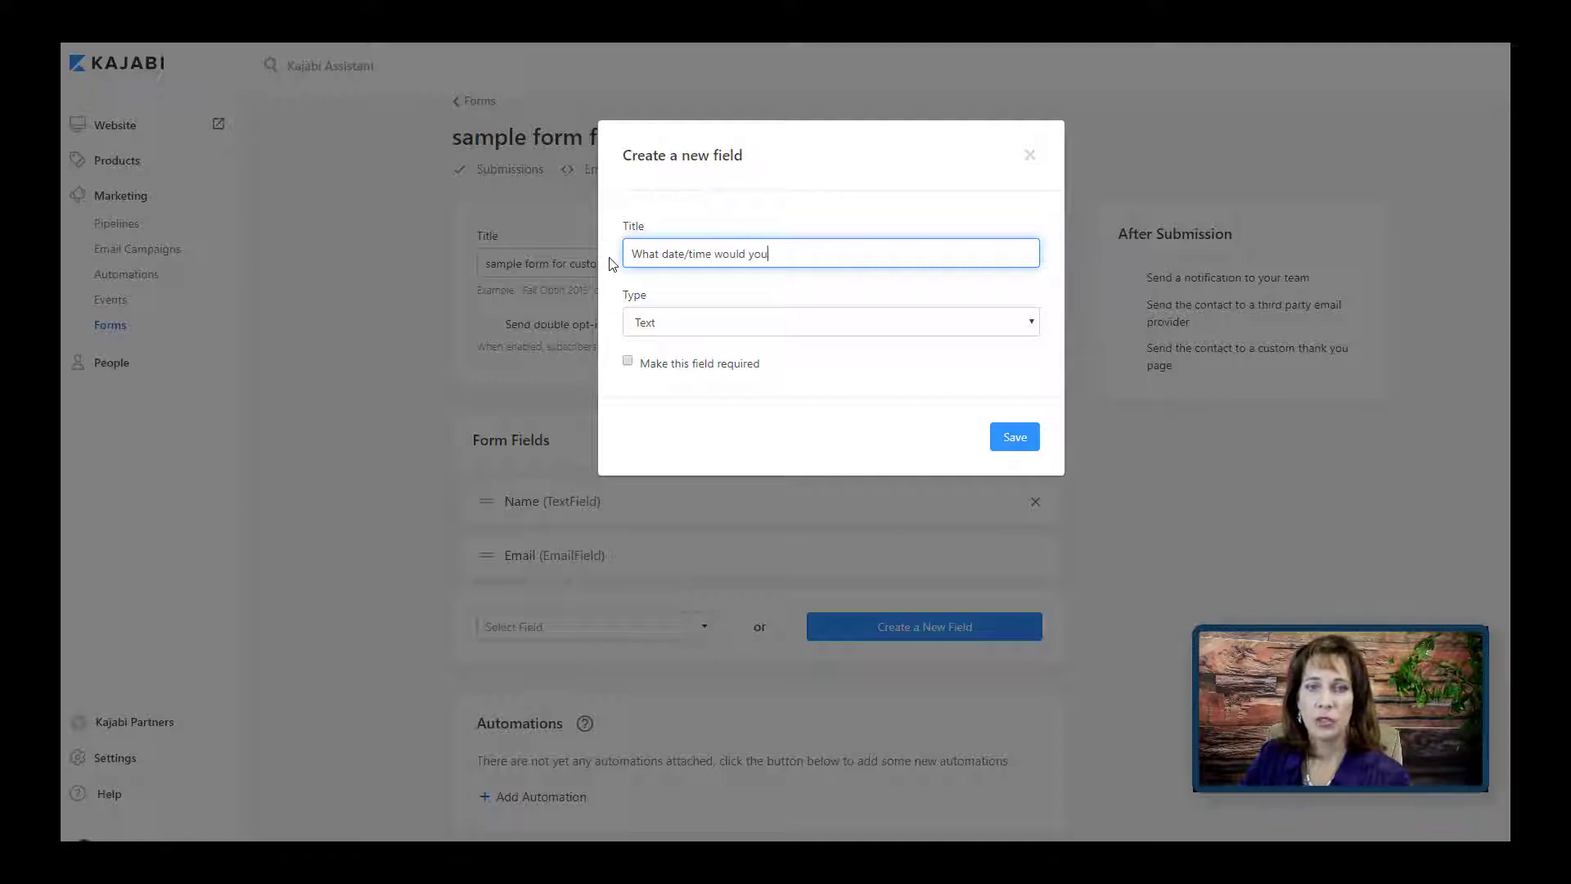
text( like to attend)
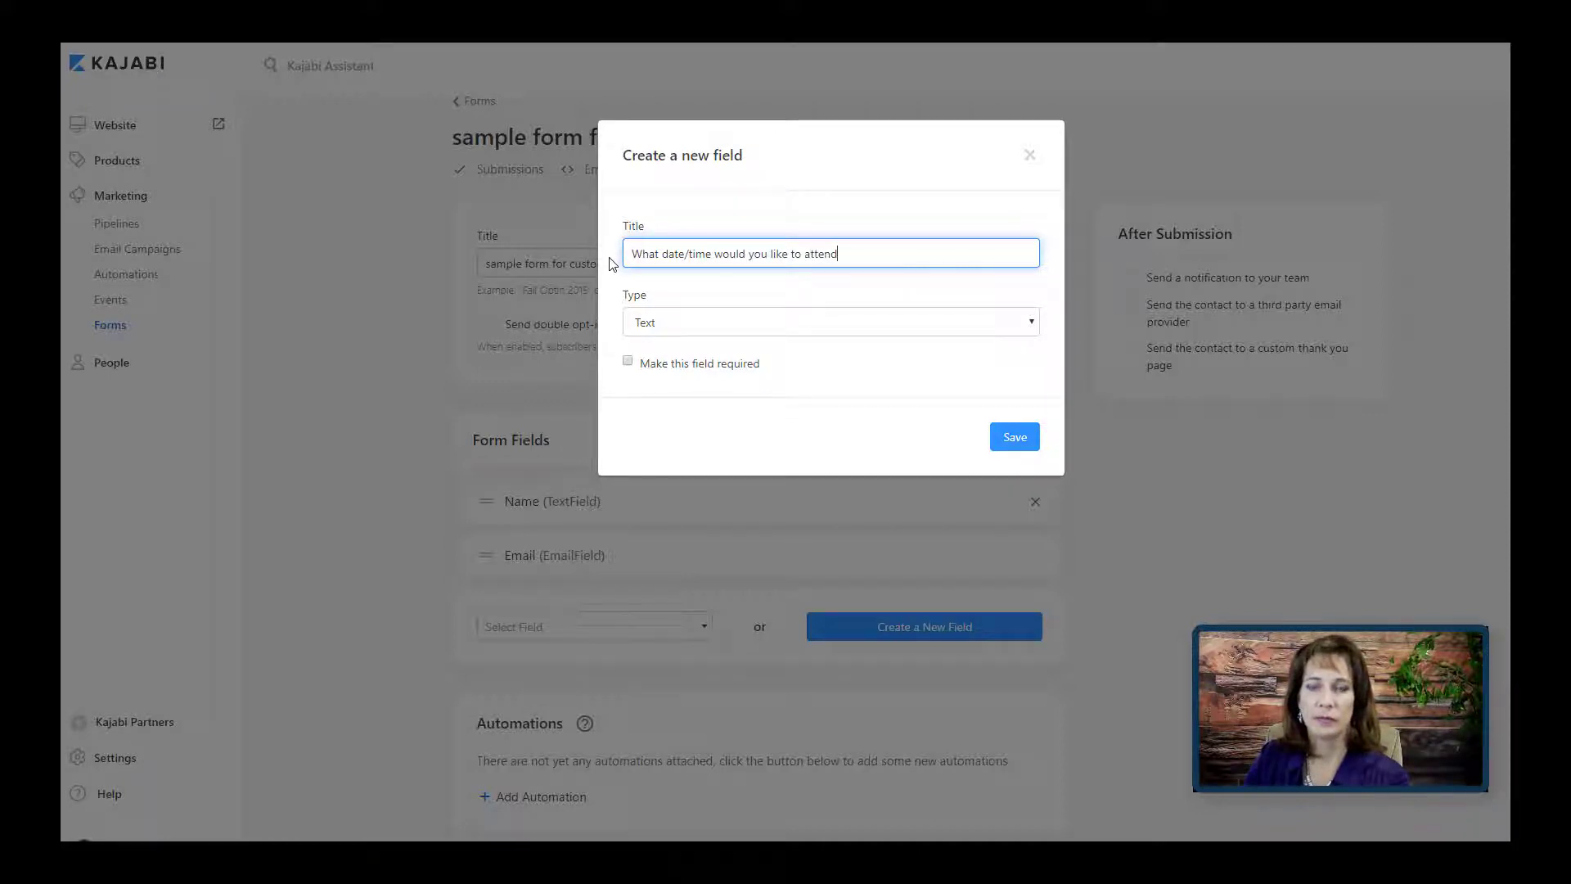
text(?)
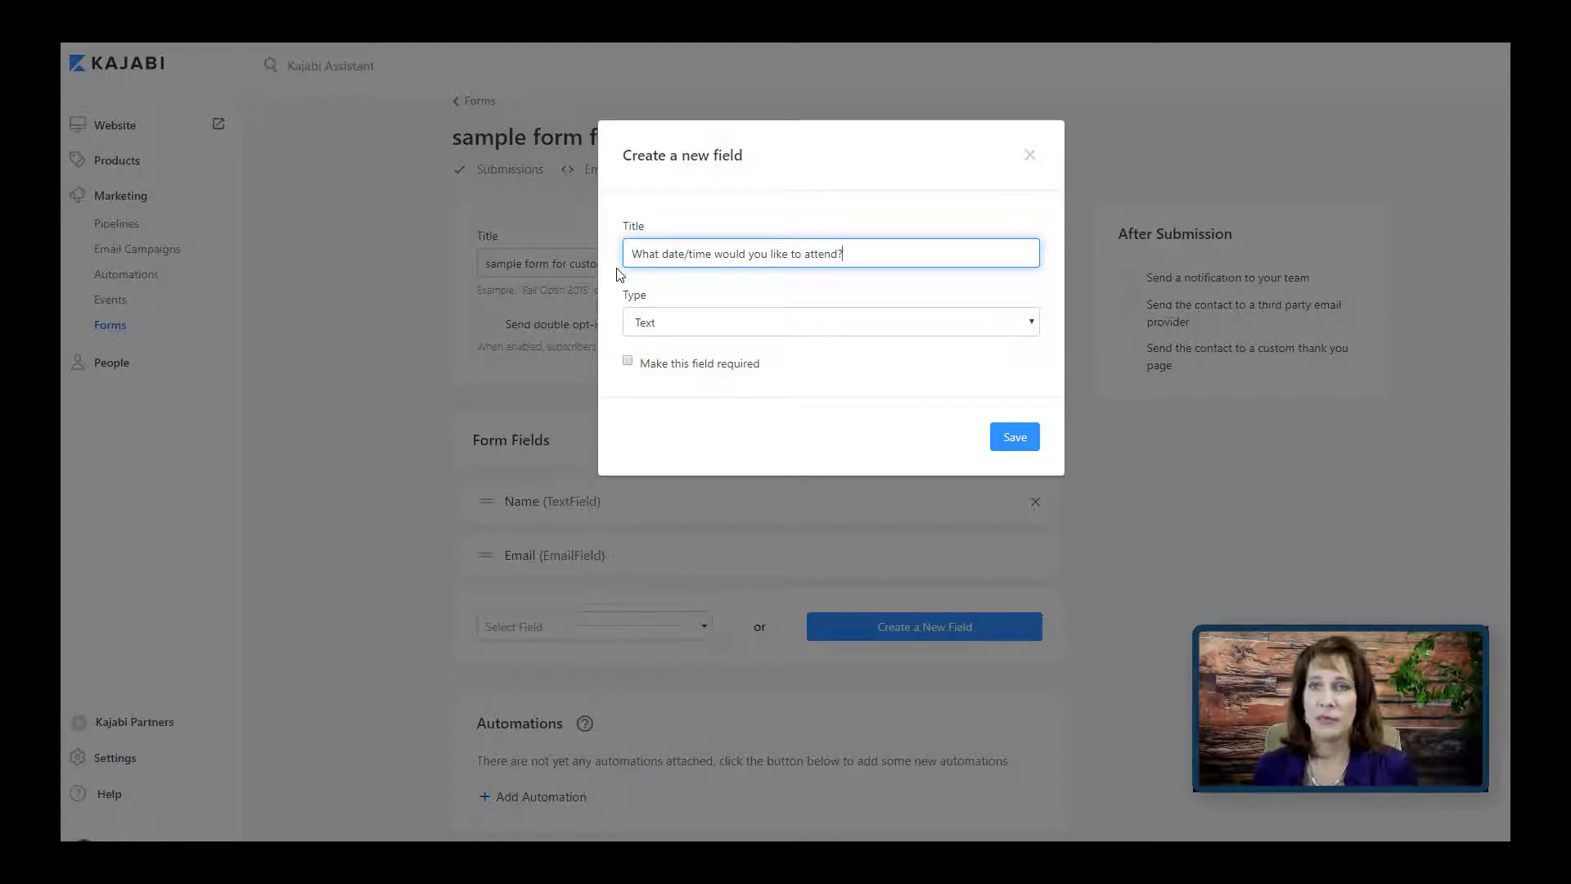
Save it as a required Radio Buttons field: January 1 at 5:00 p.m., January 4 at 2:00 p.m.
click(669, 327)
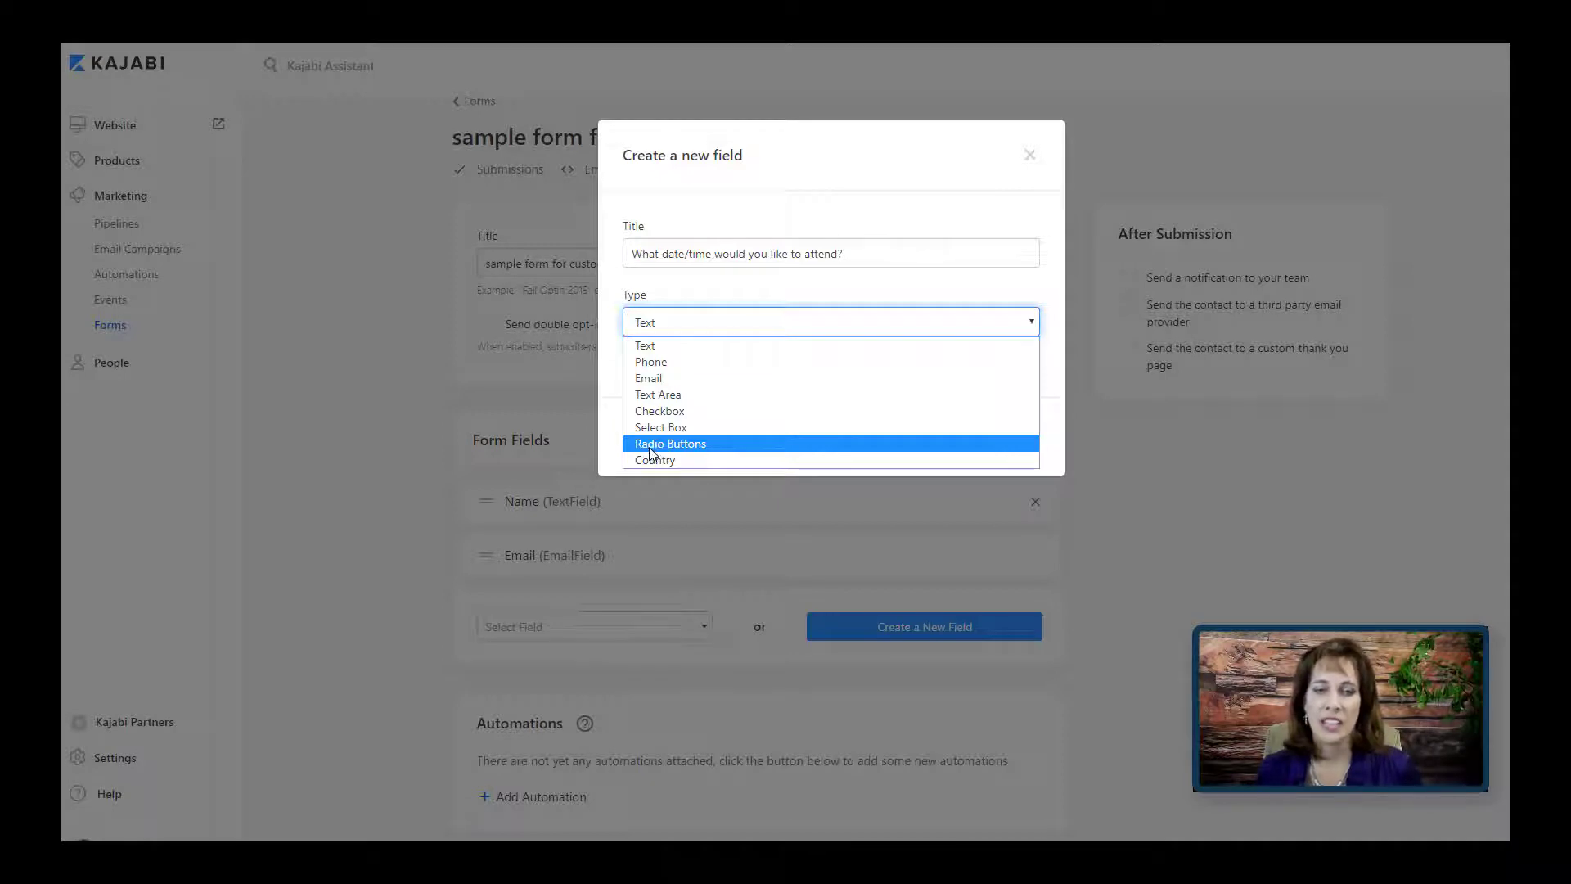
click(649, 446)
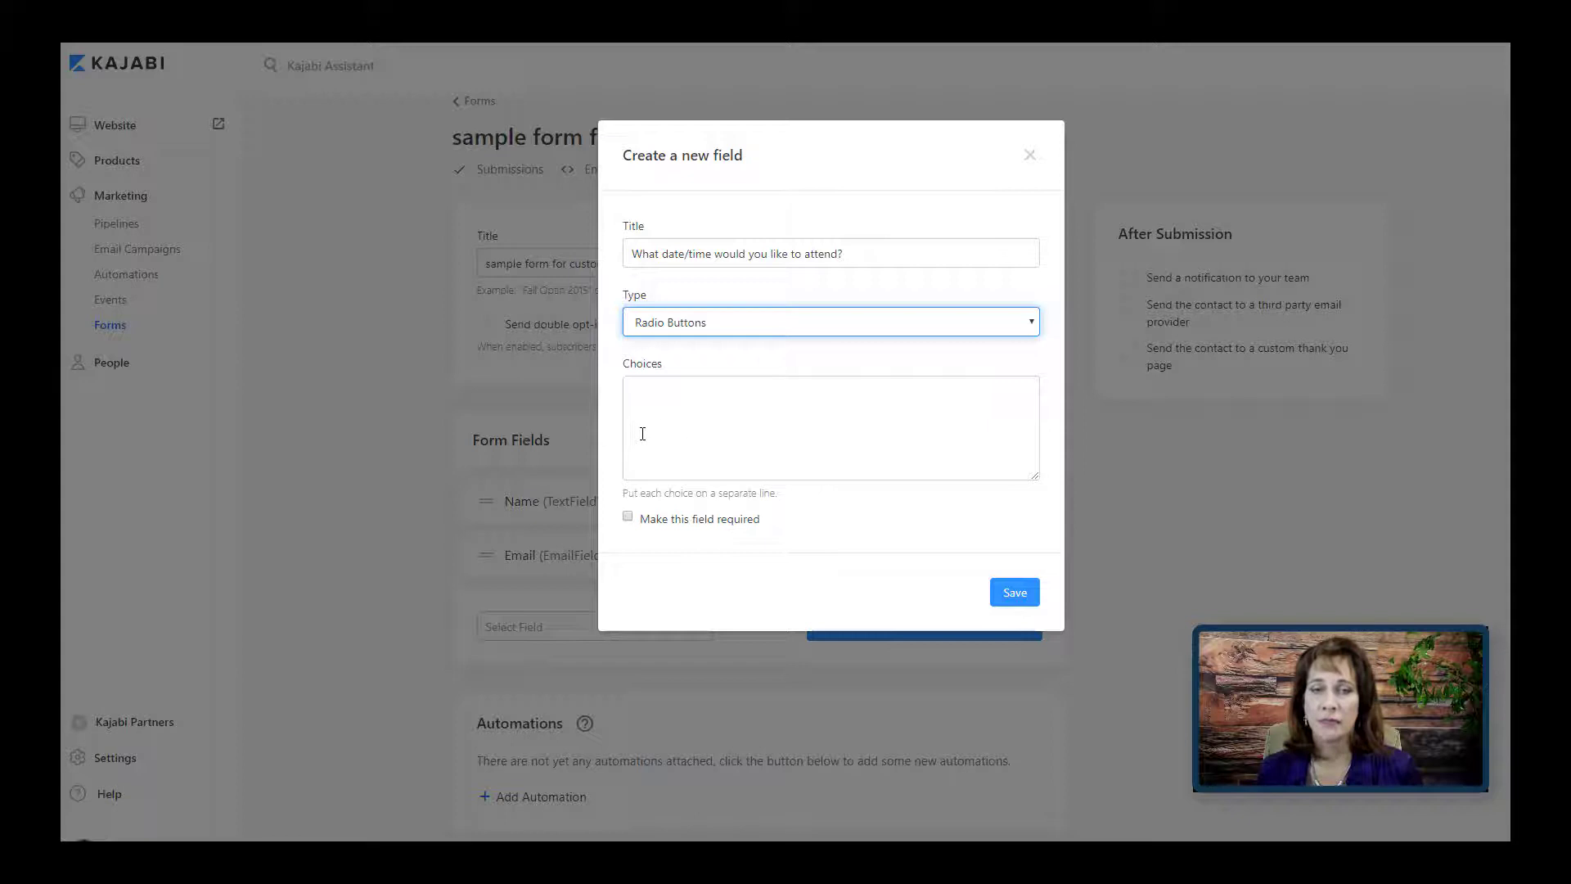
click(631, 387)
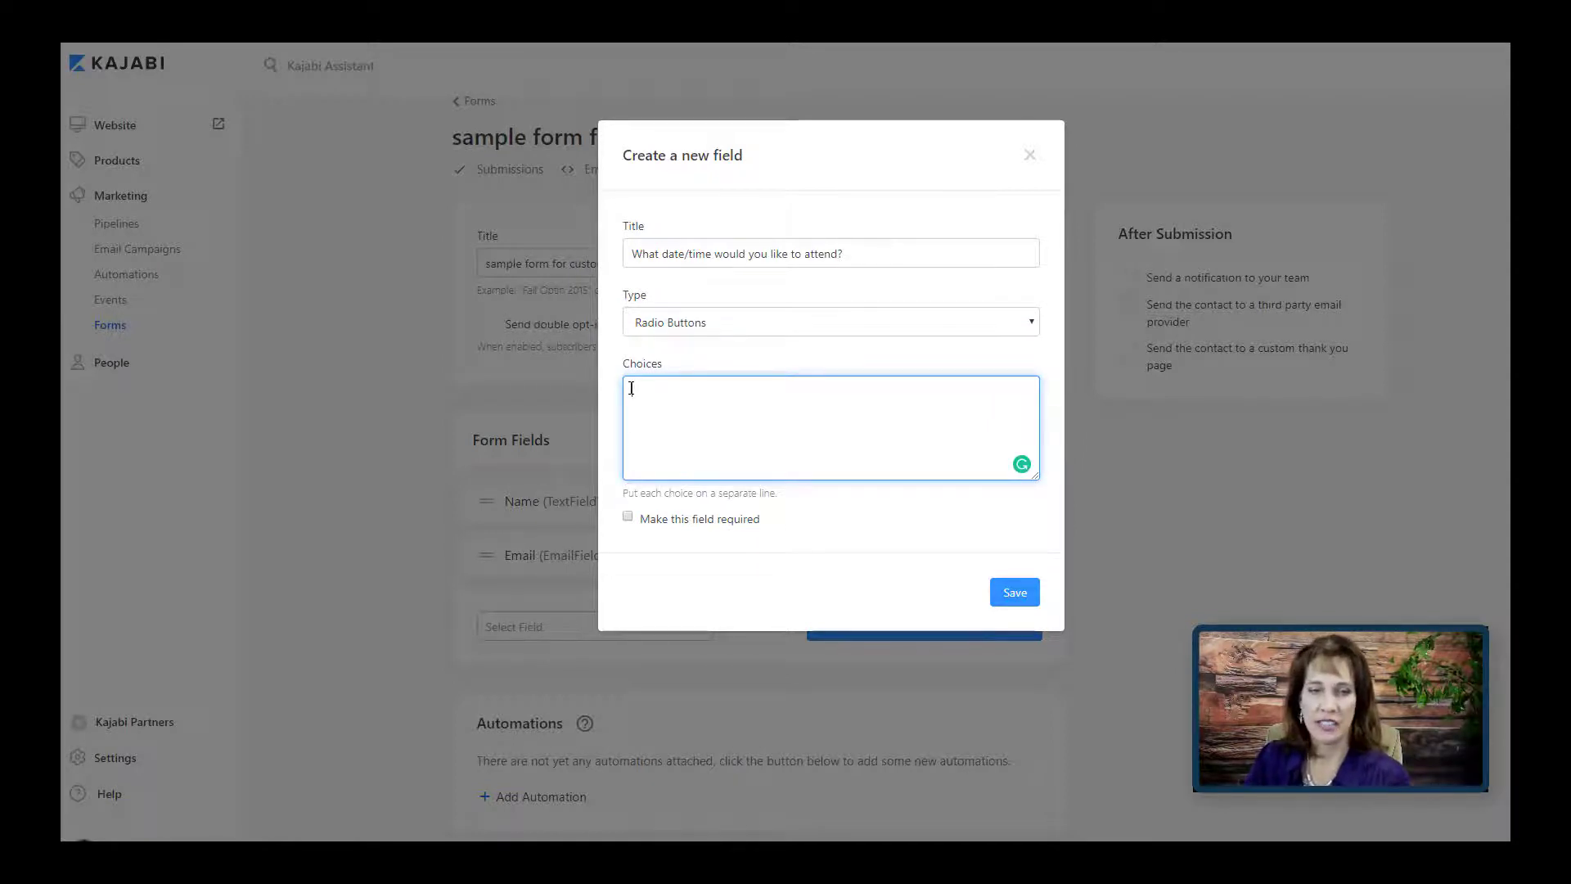
text(January)
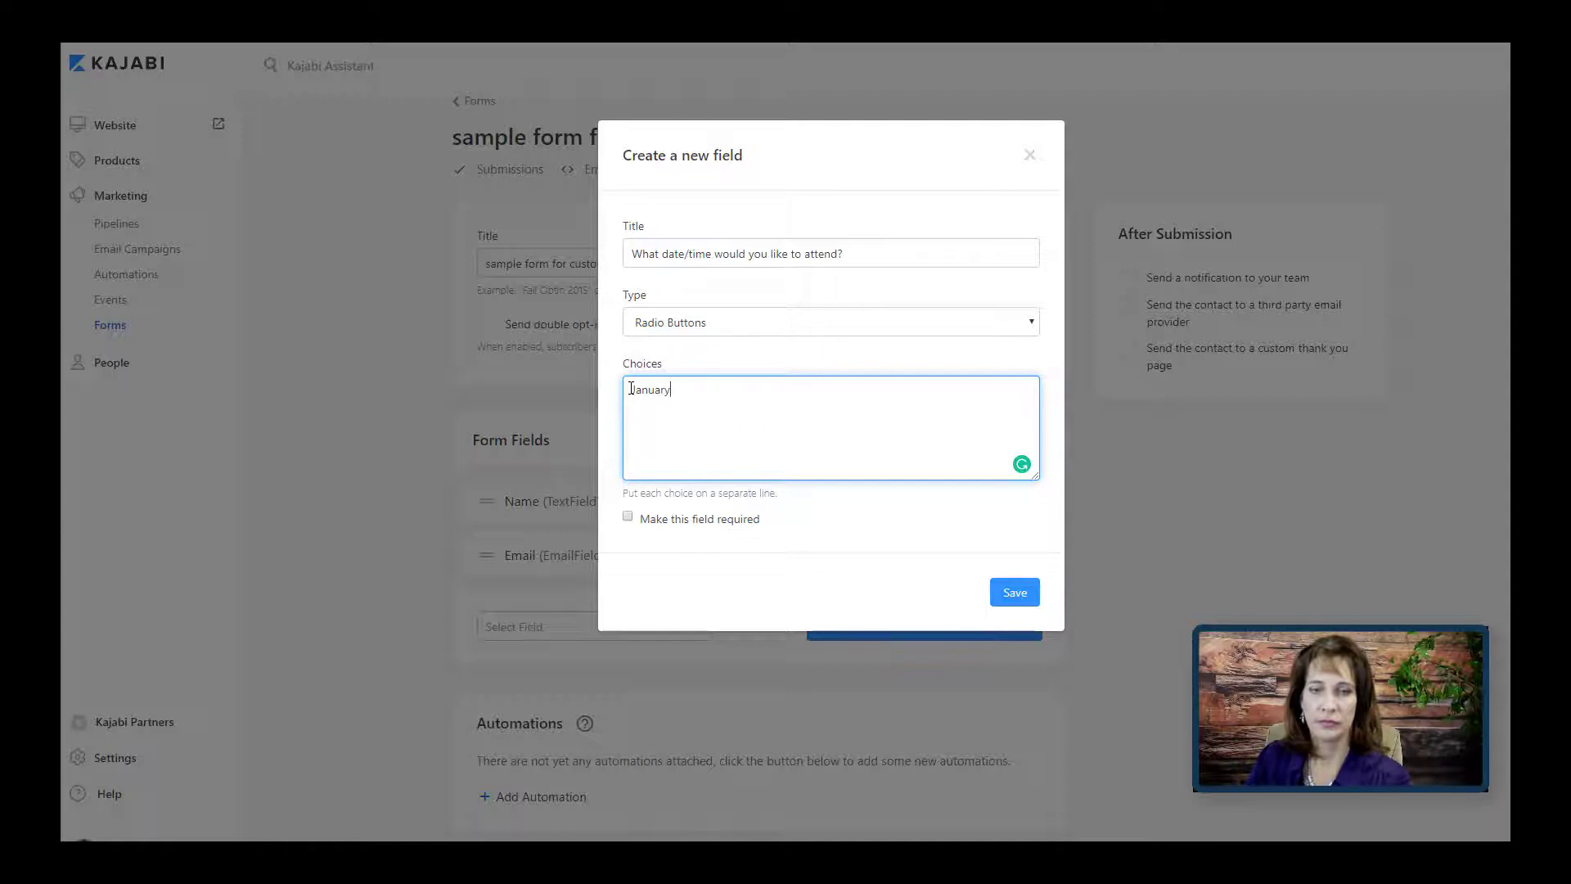
text( 1 at )
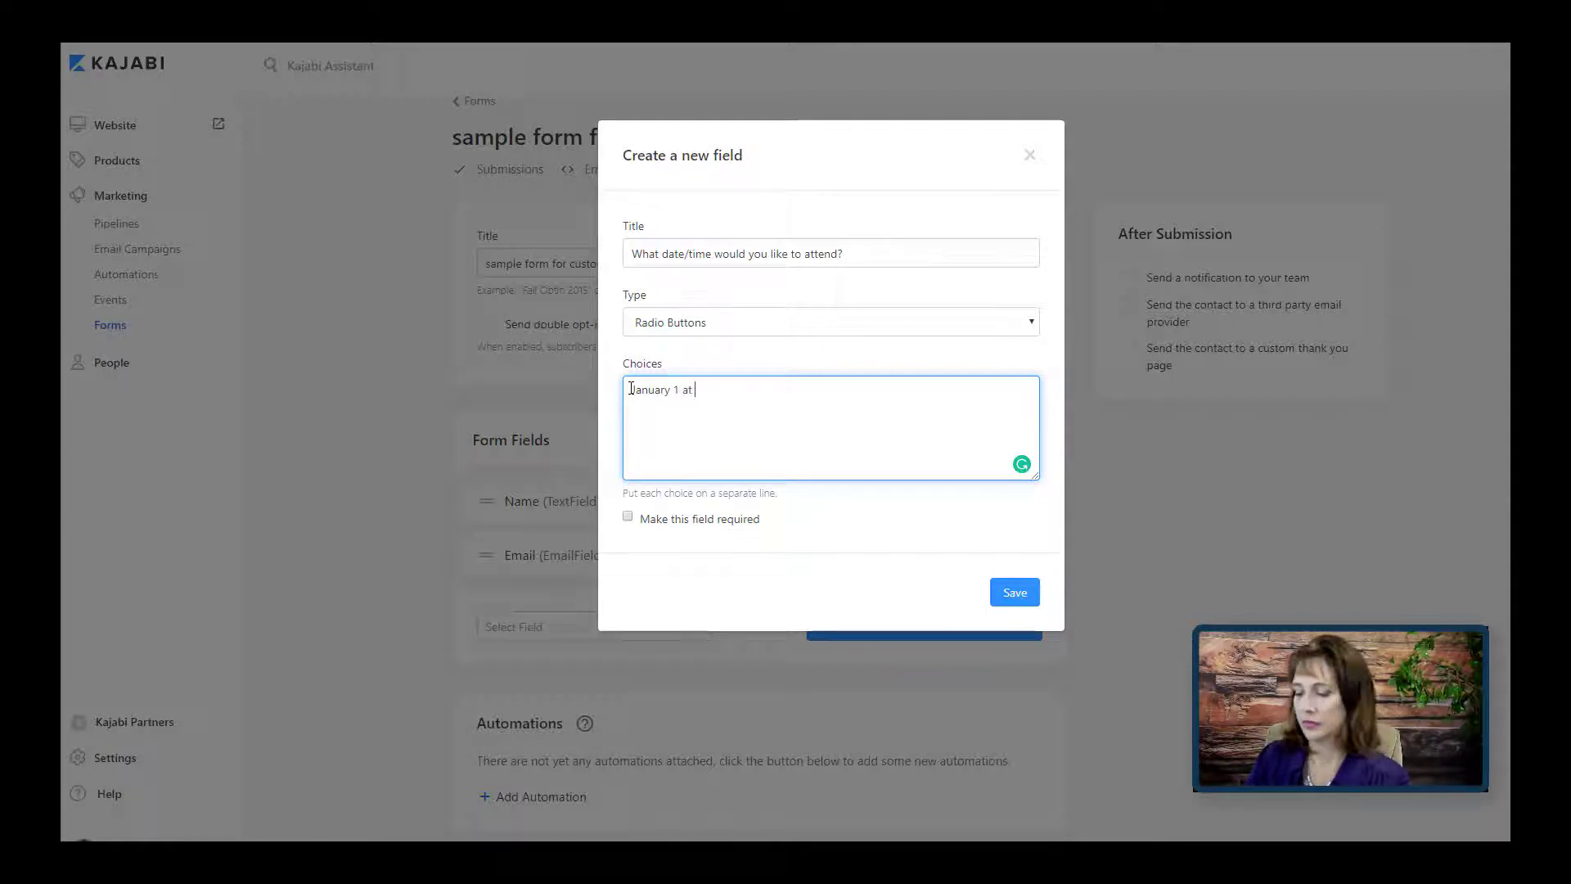
text(5:00)
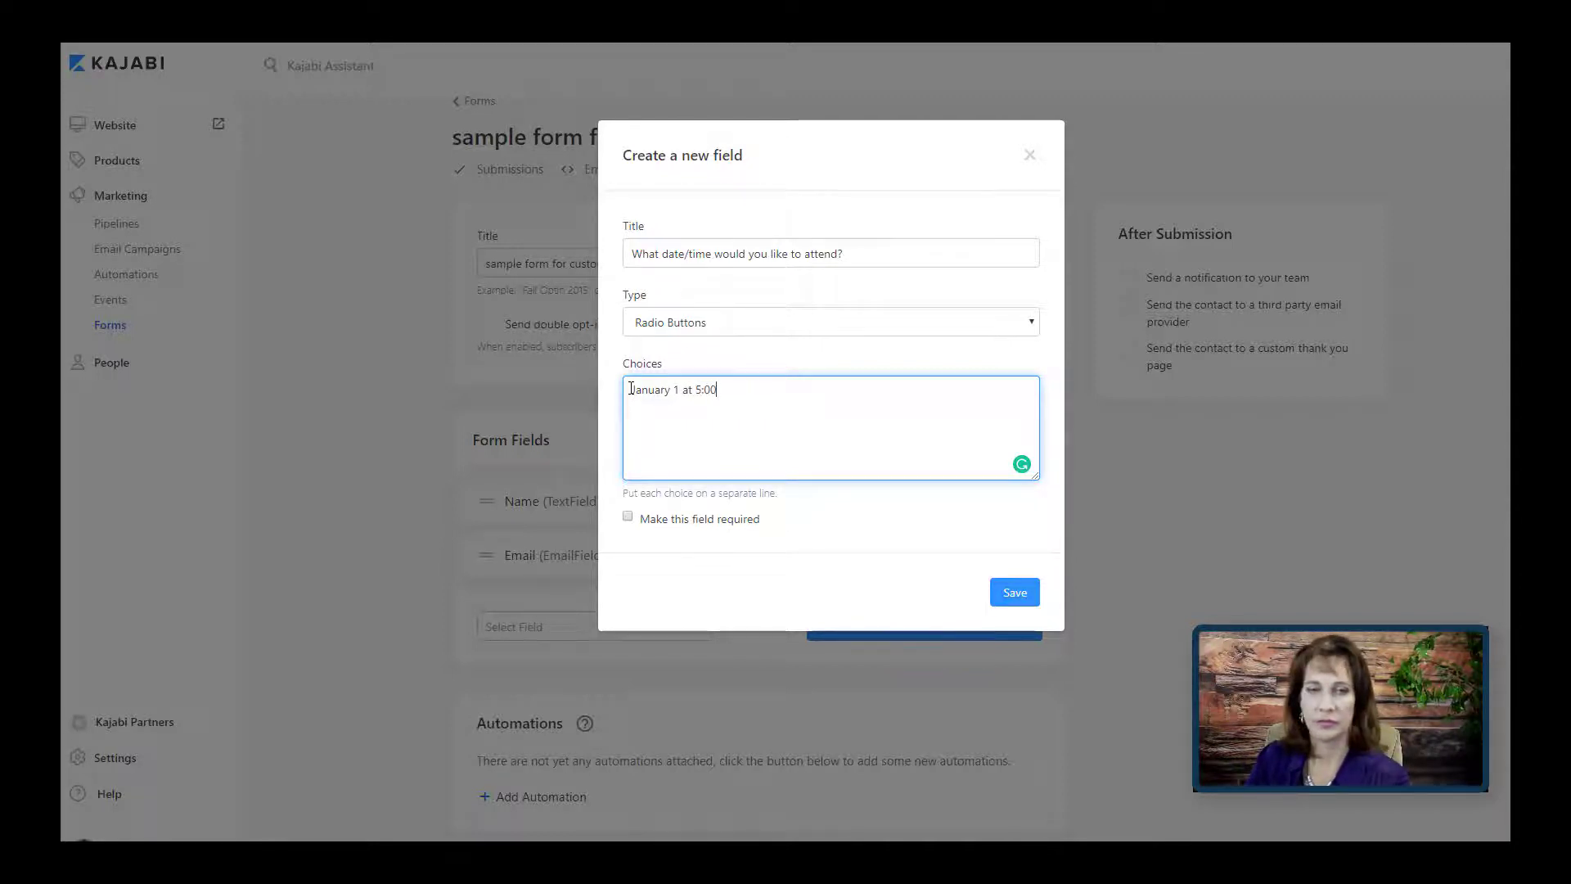
text(January 4 at )
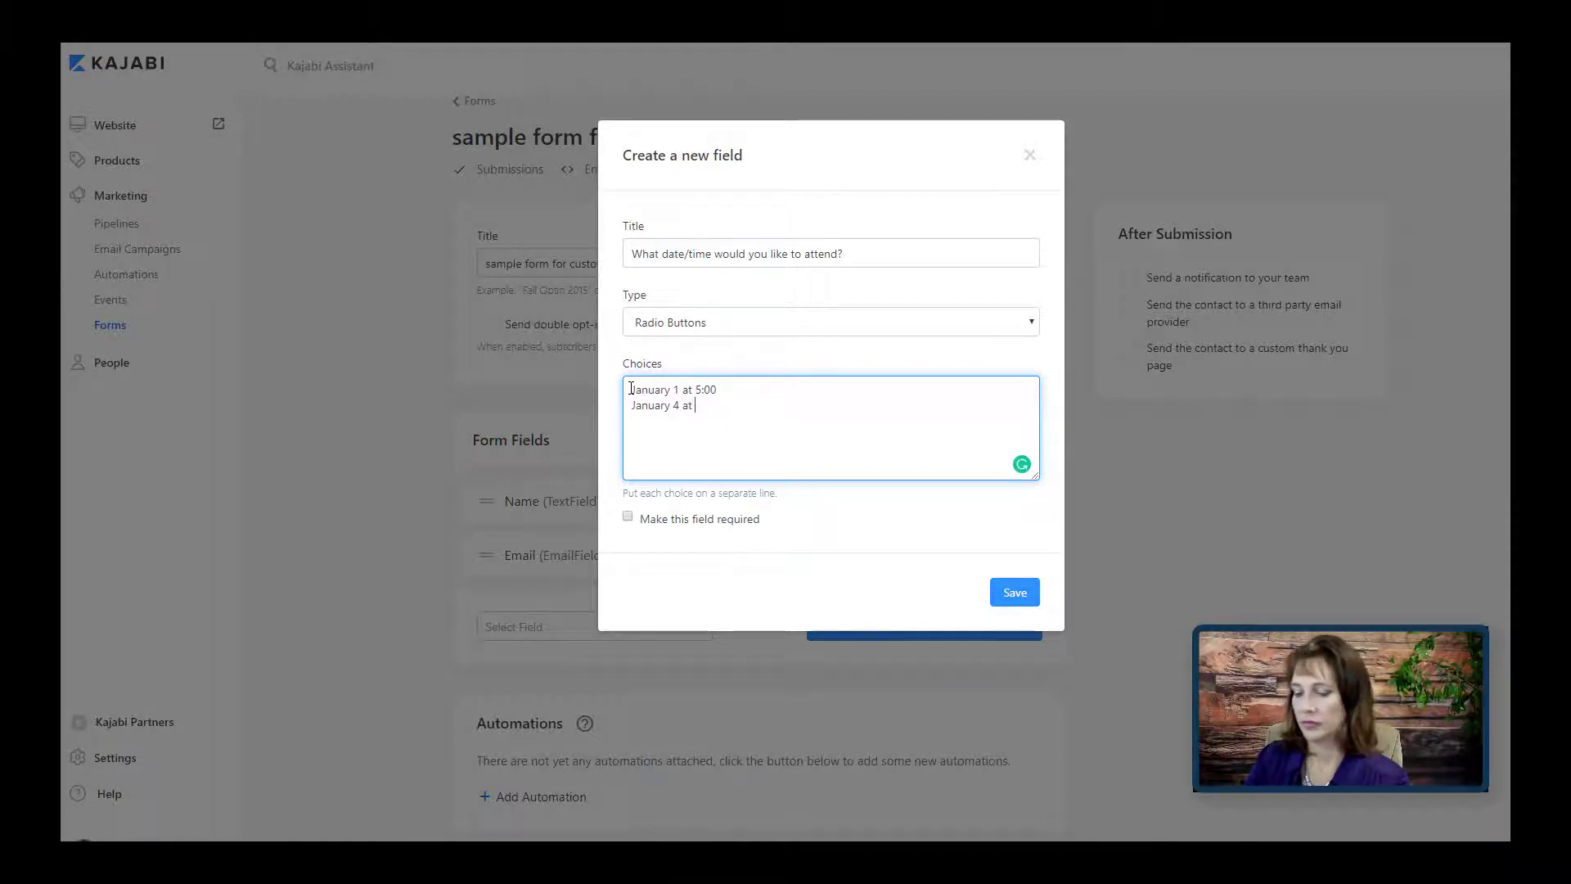
text(2:00 )
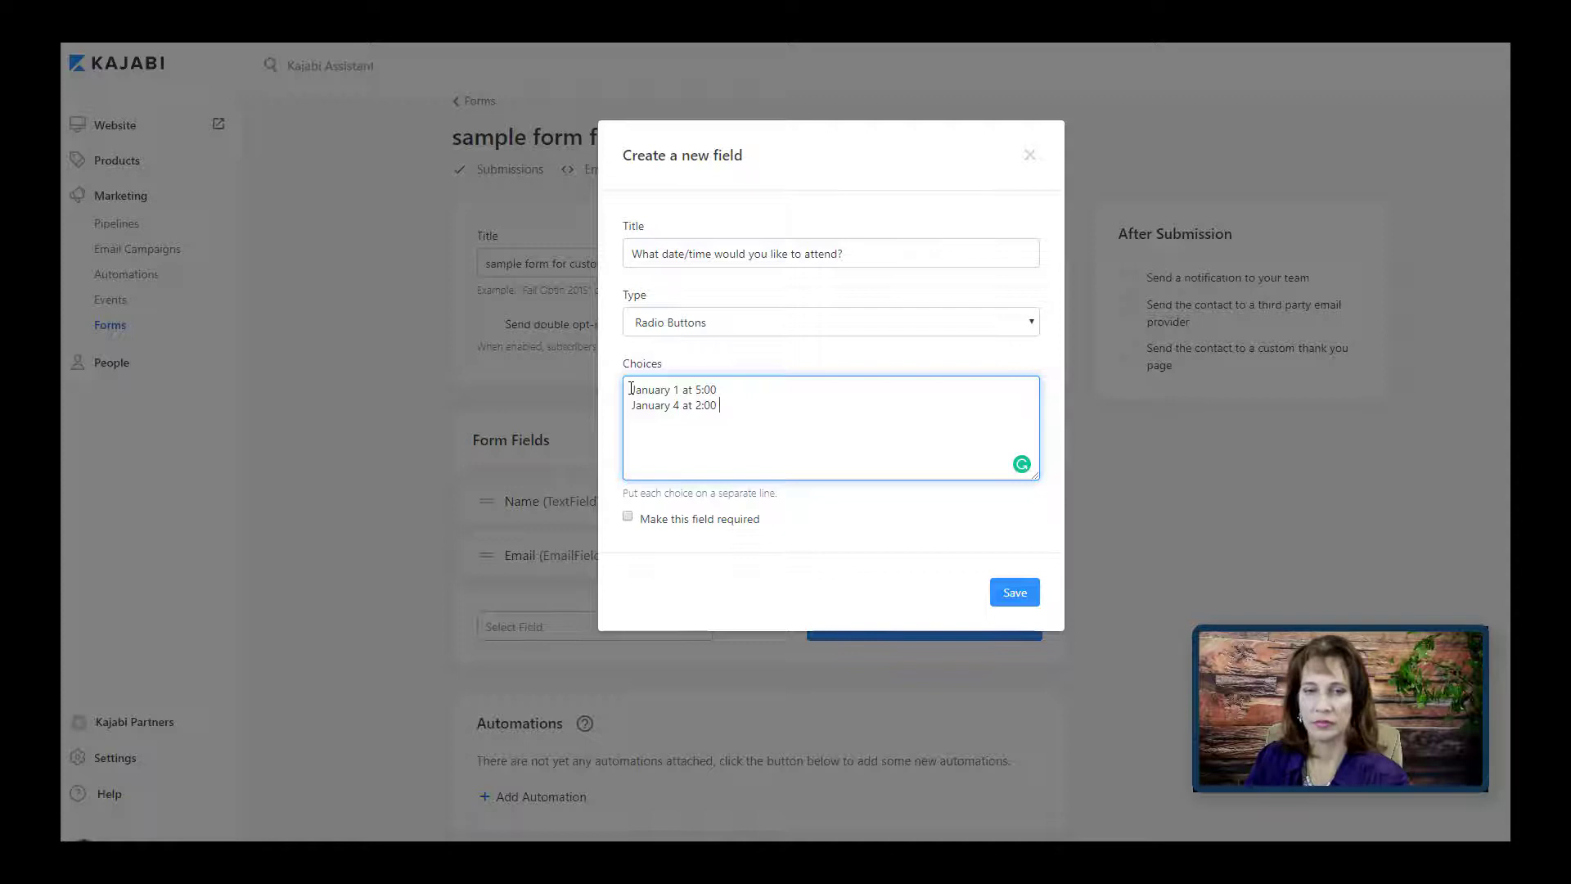
text(p.m.)
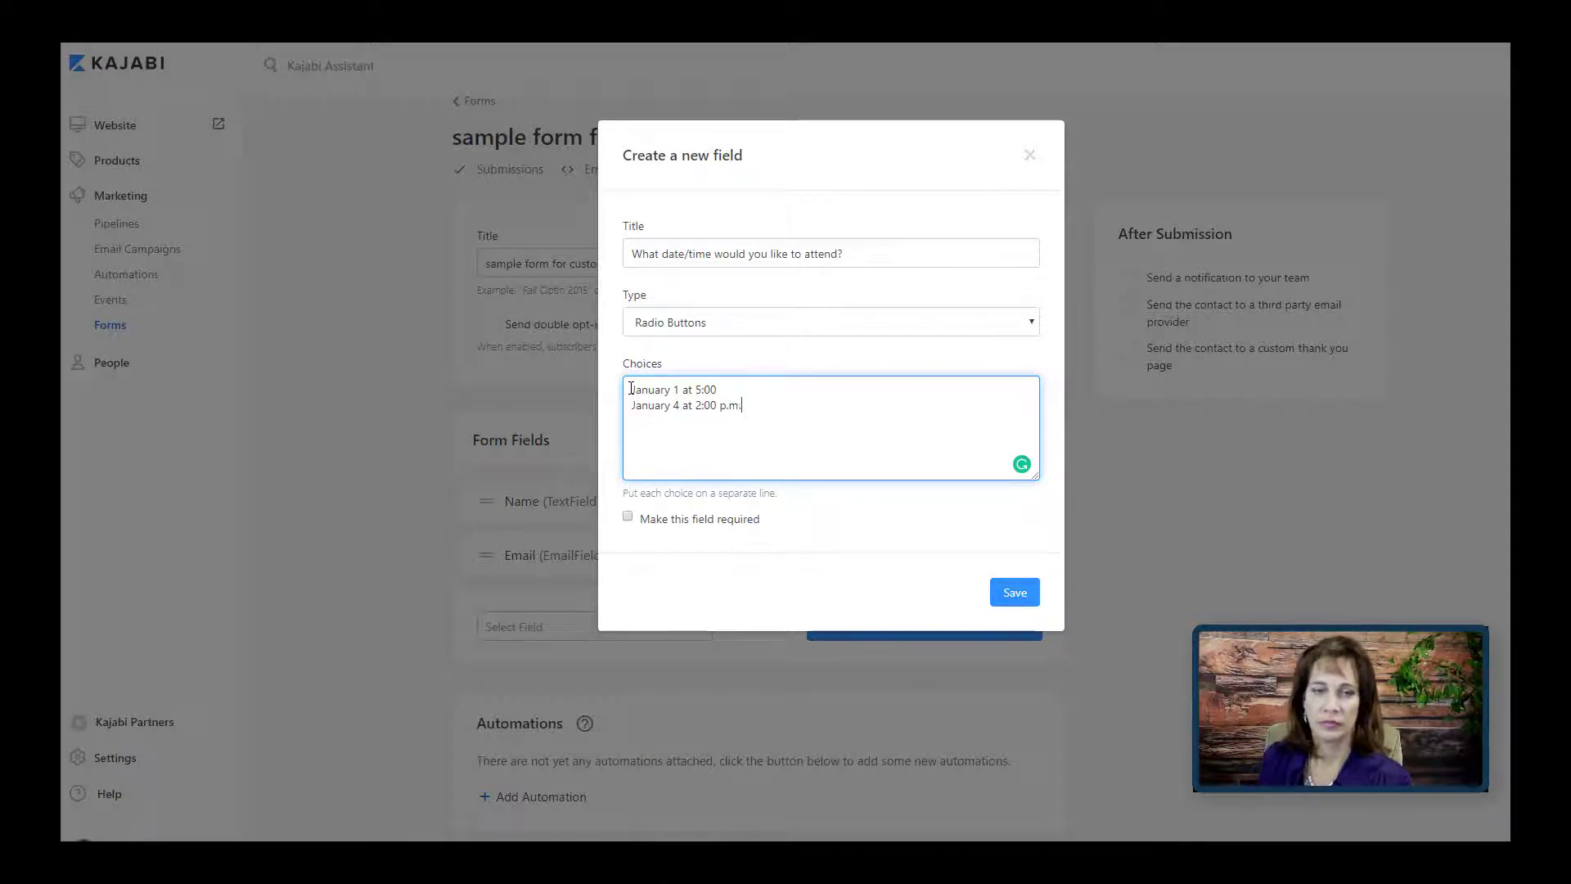
text( p.m.)
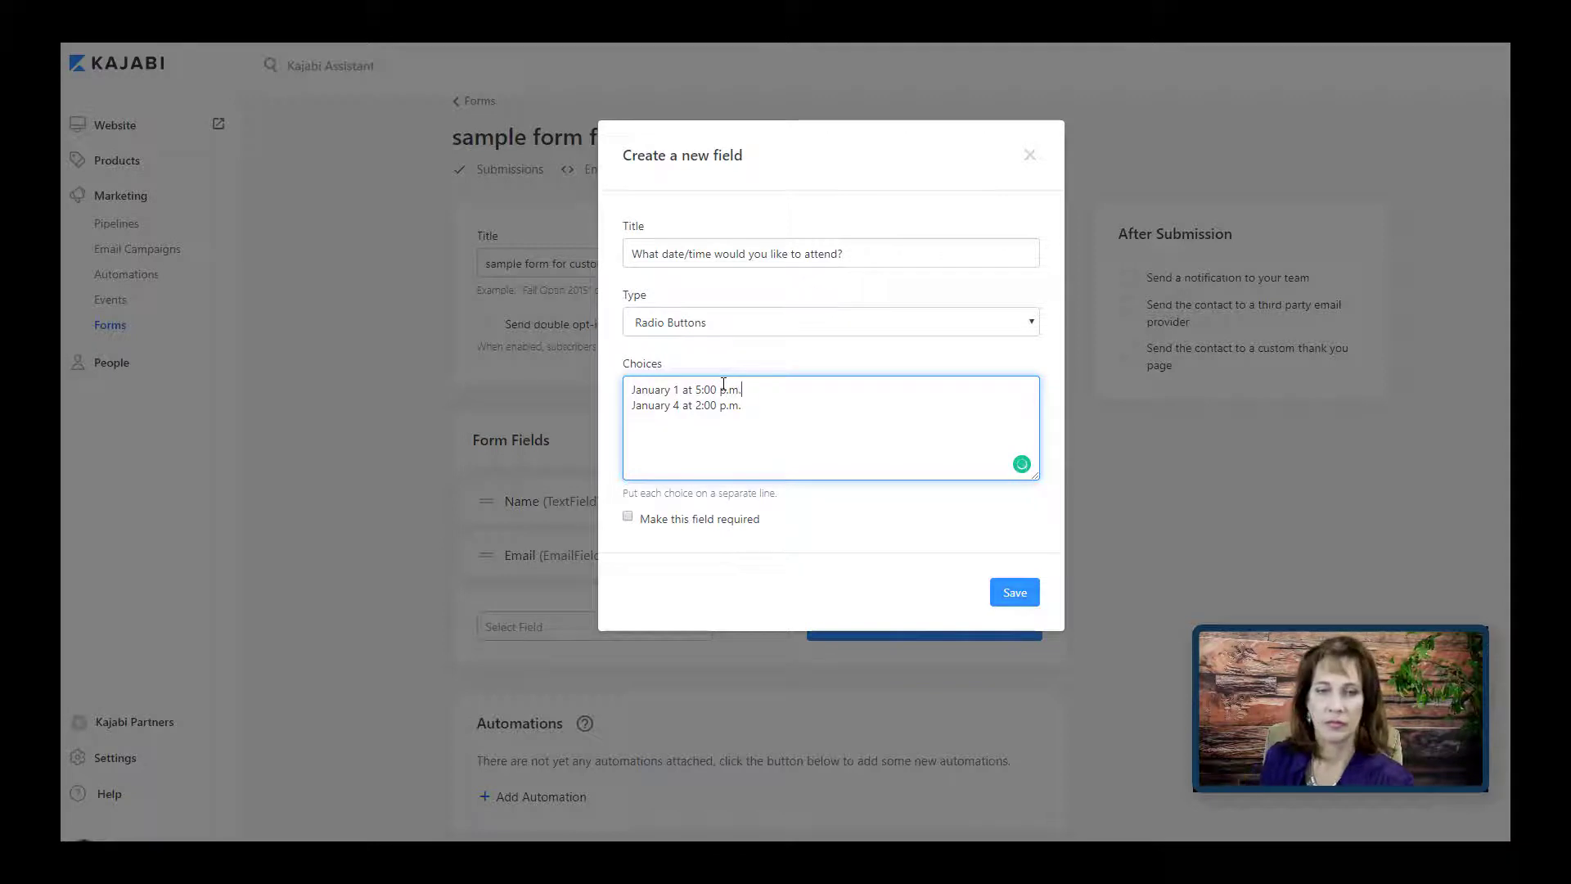
click(785, 413)
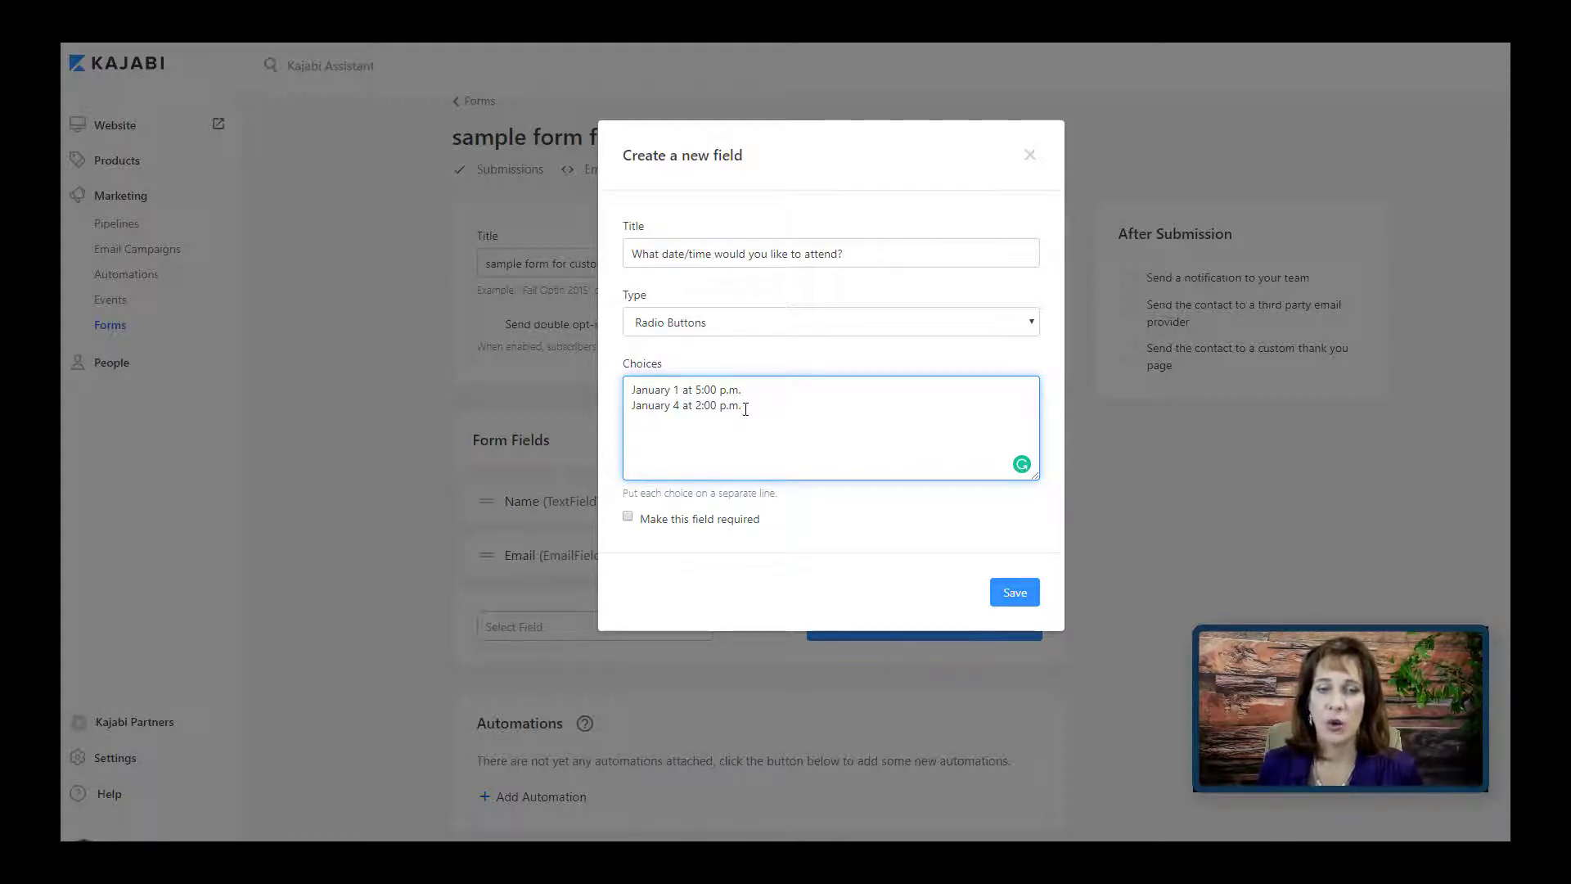
drag(743, 410, 610, 386)
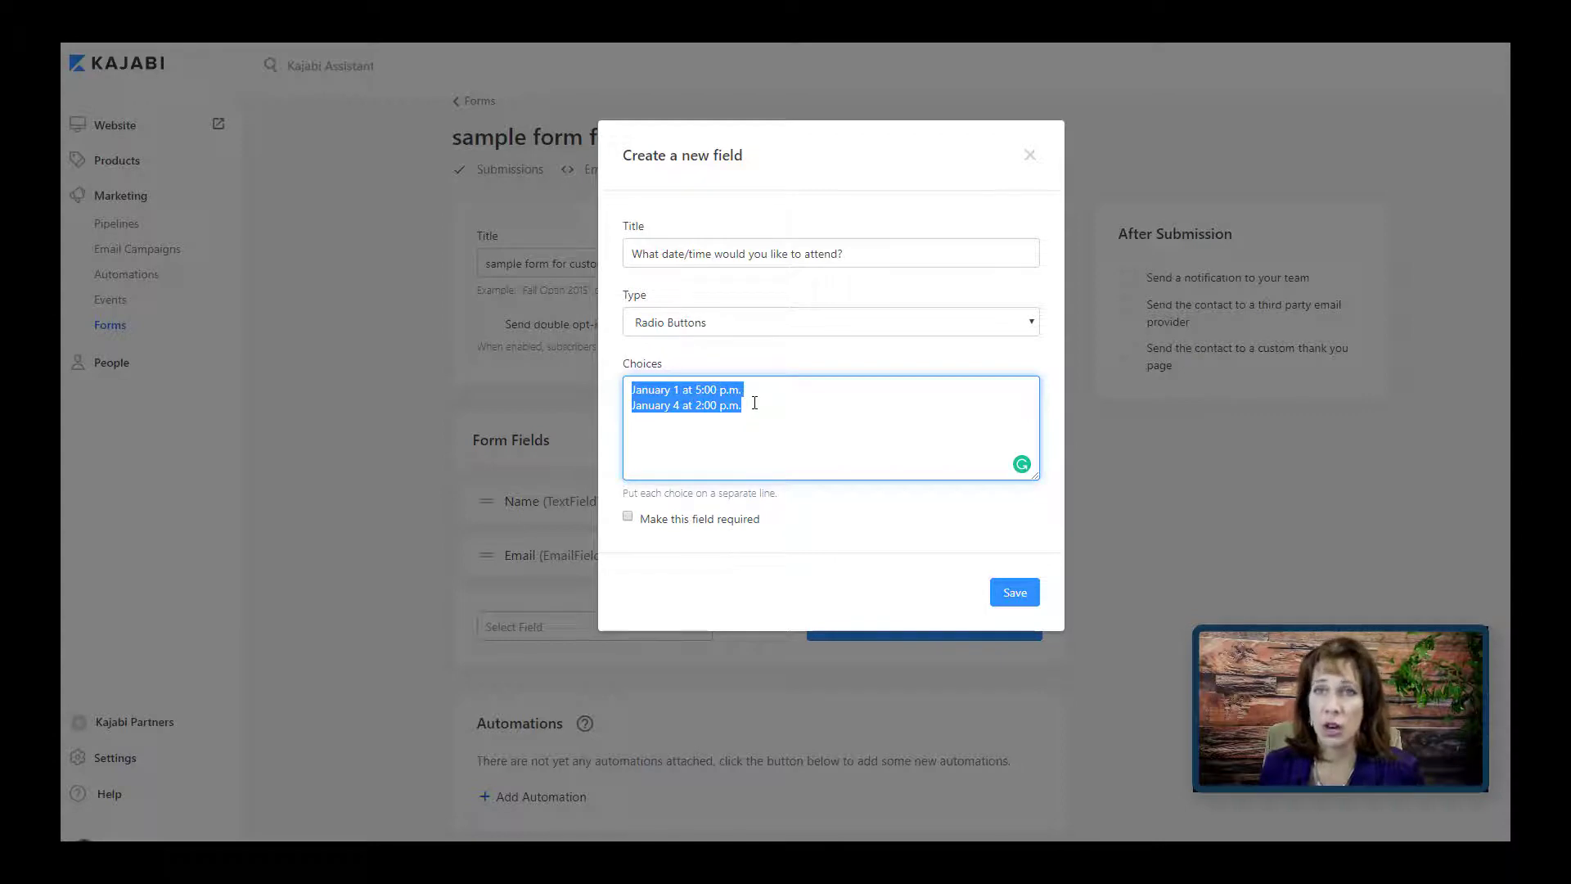
click(800, 406)
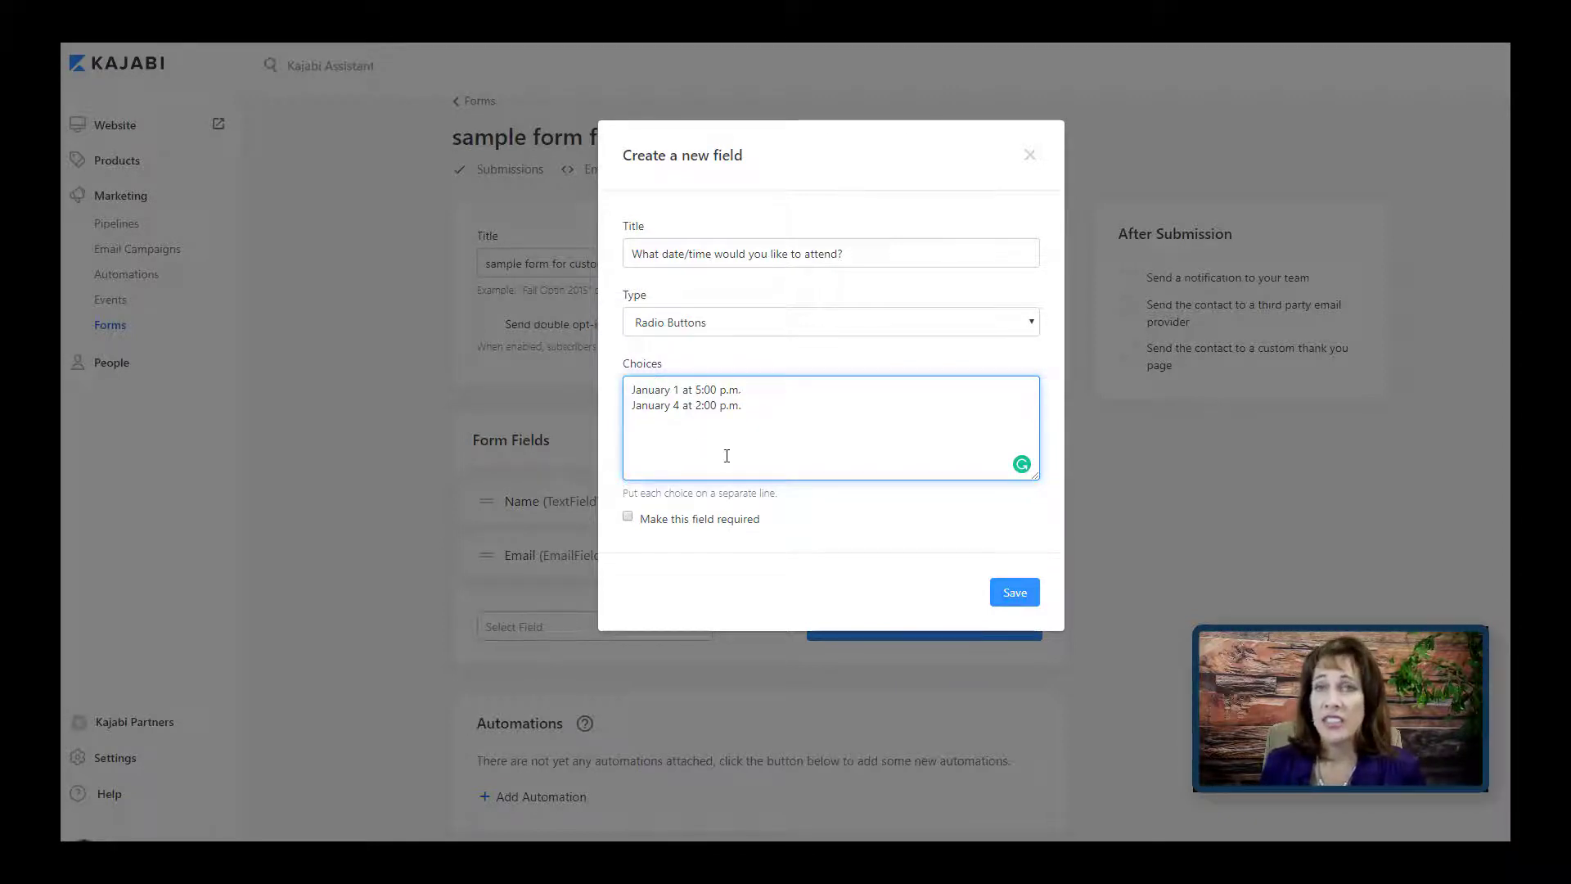
click(627, 517)
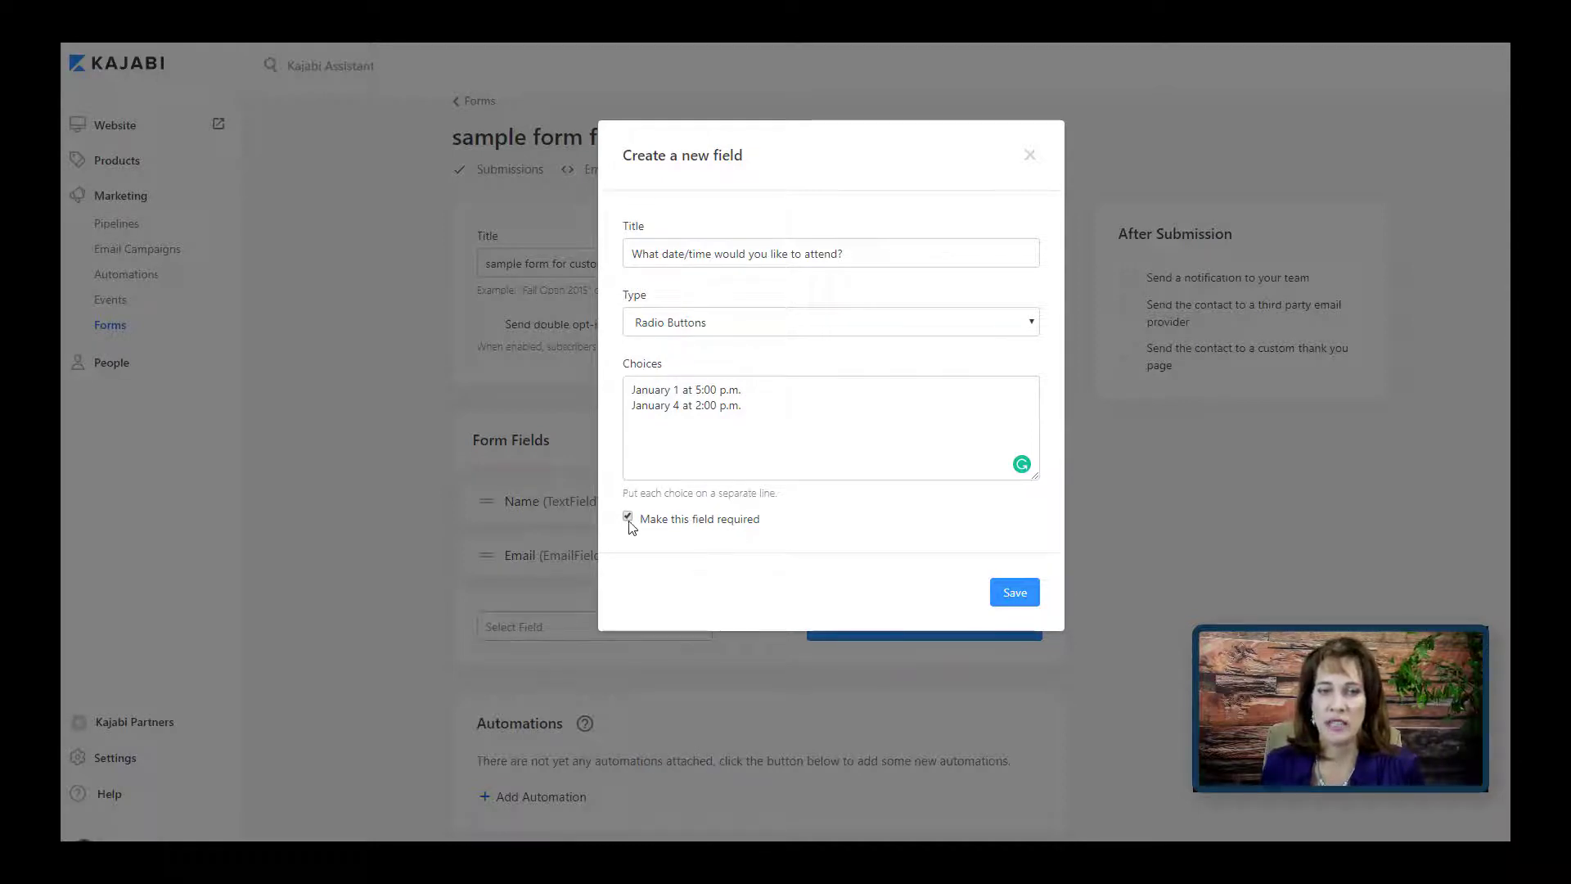
click(1015, 594)
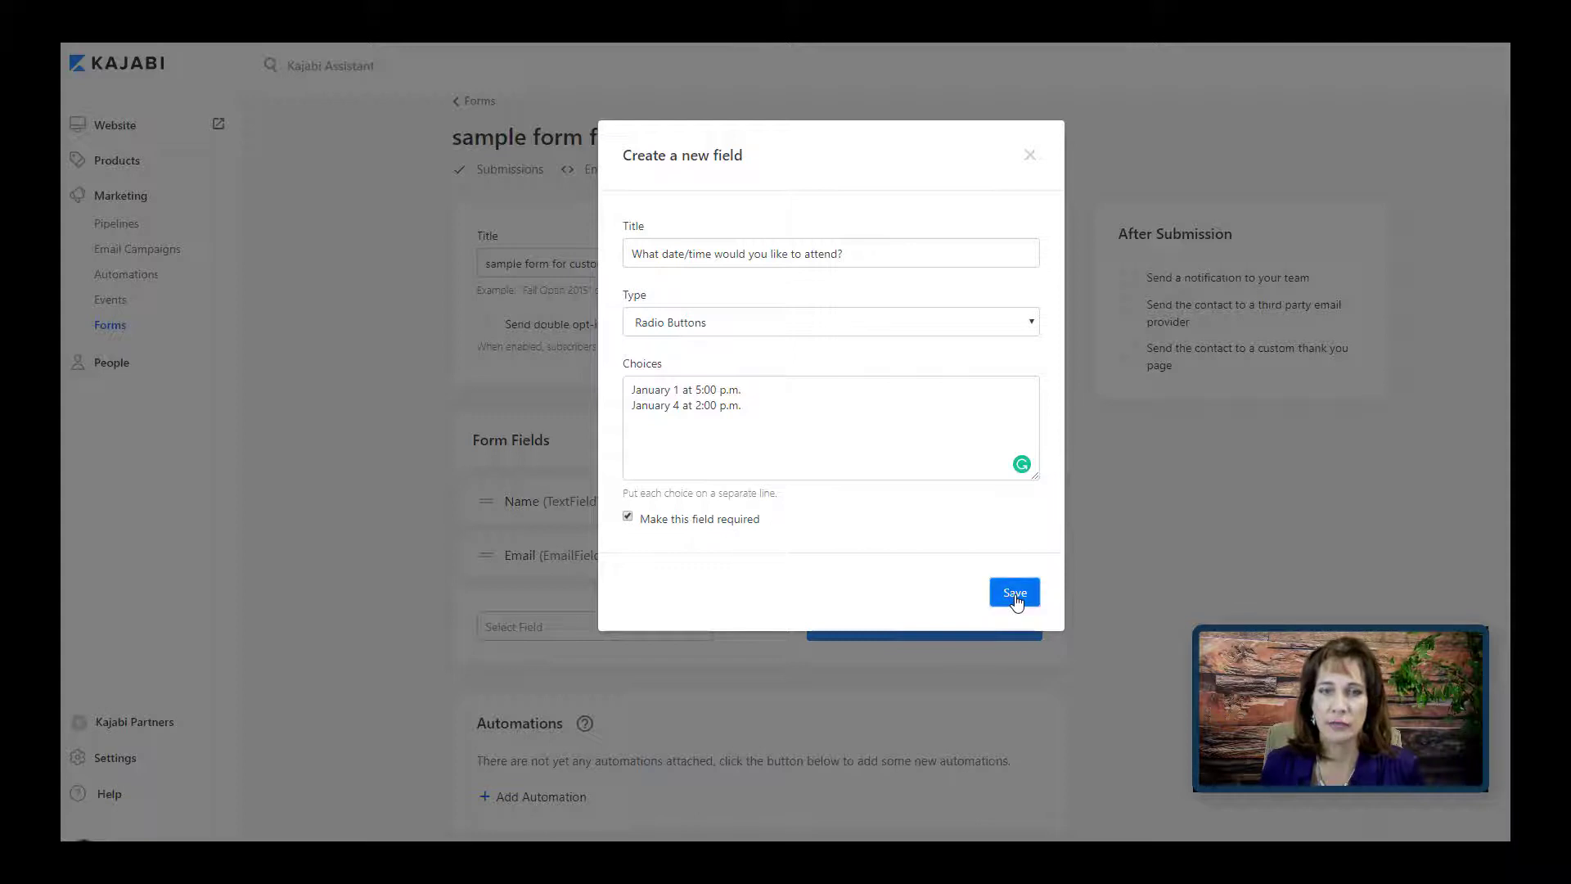
Scroll down the form page to the Automations section.
scroll(779, 560, down, 1)
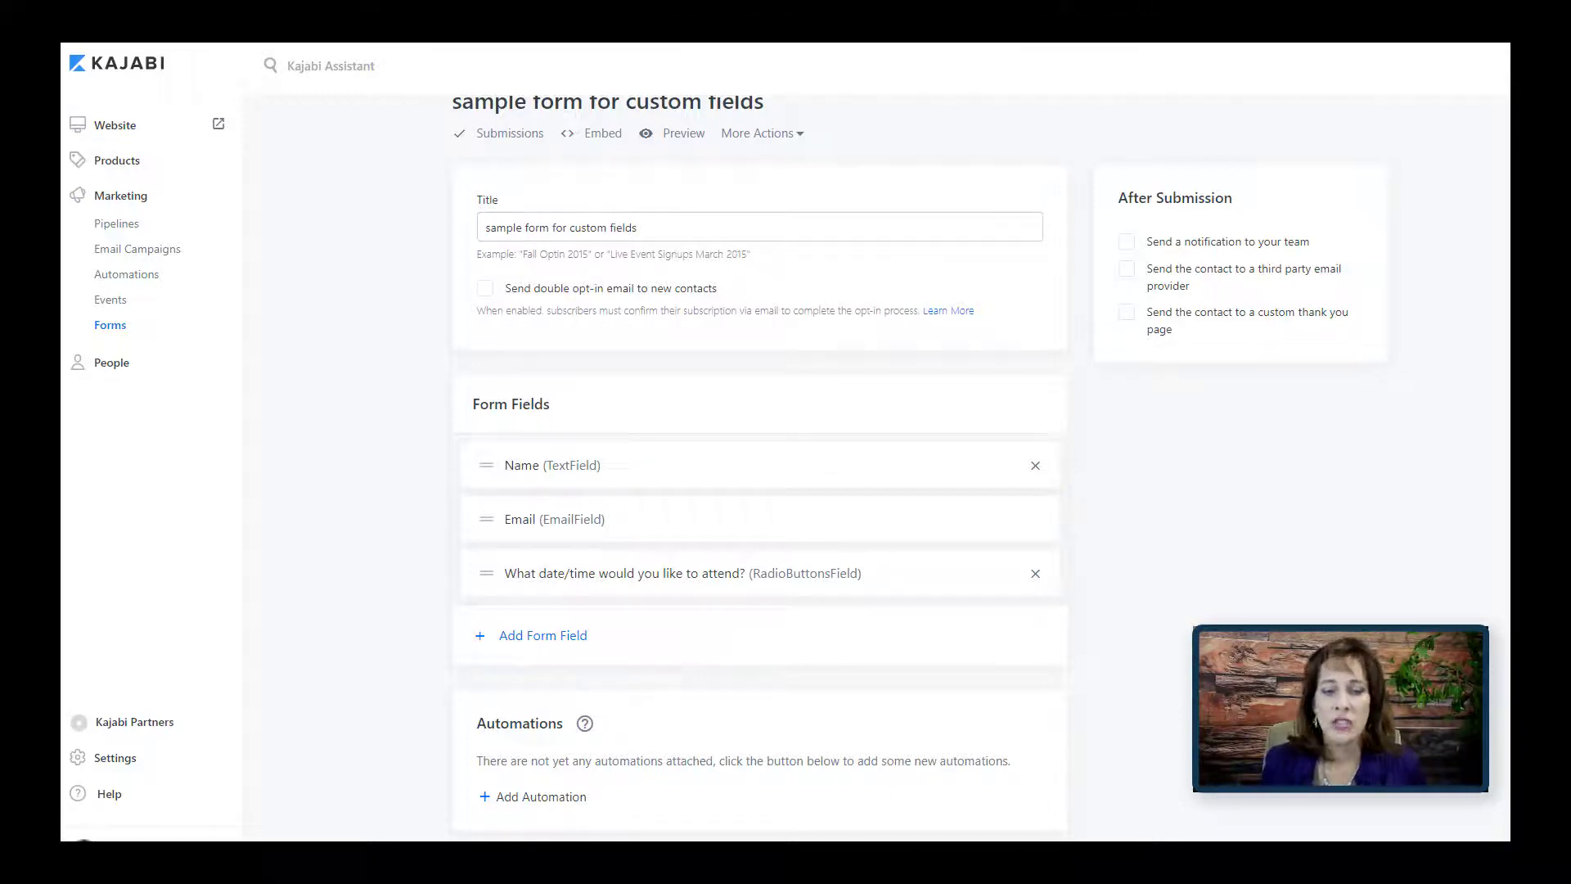
Create an automation subscribing submitters to Product Launch Launch Sequence, and add a condition.
click(541, 796)
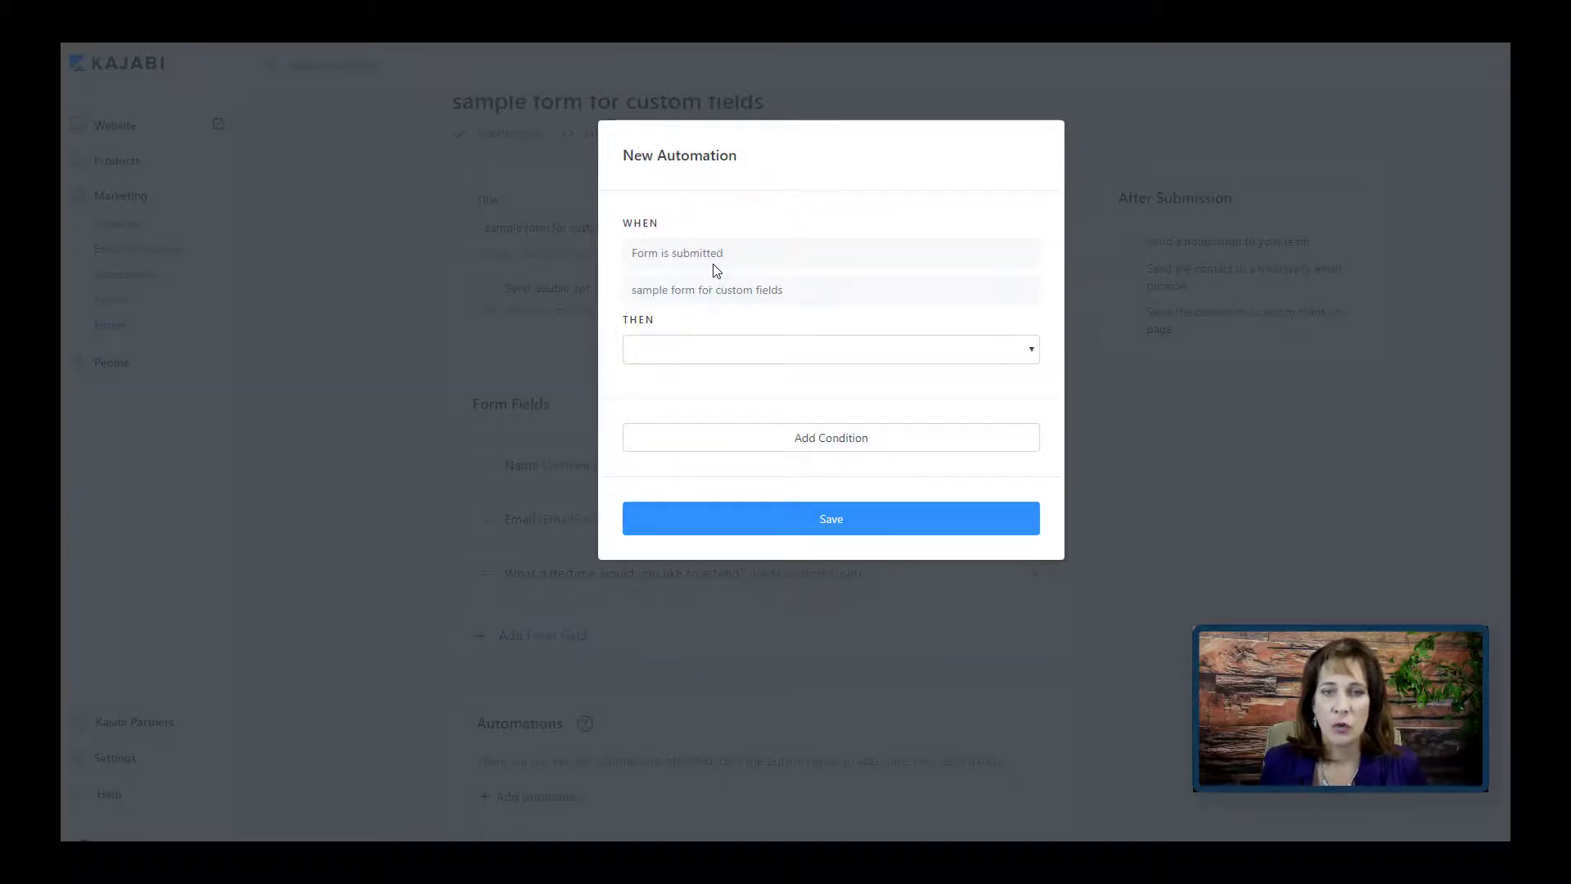
click(681, 353)
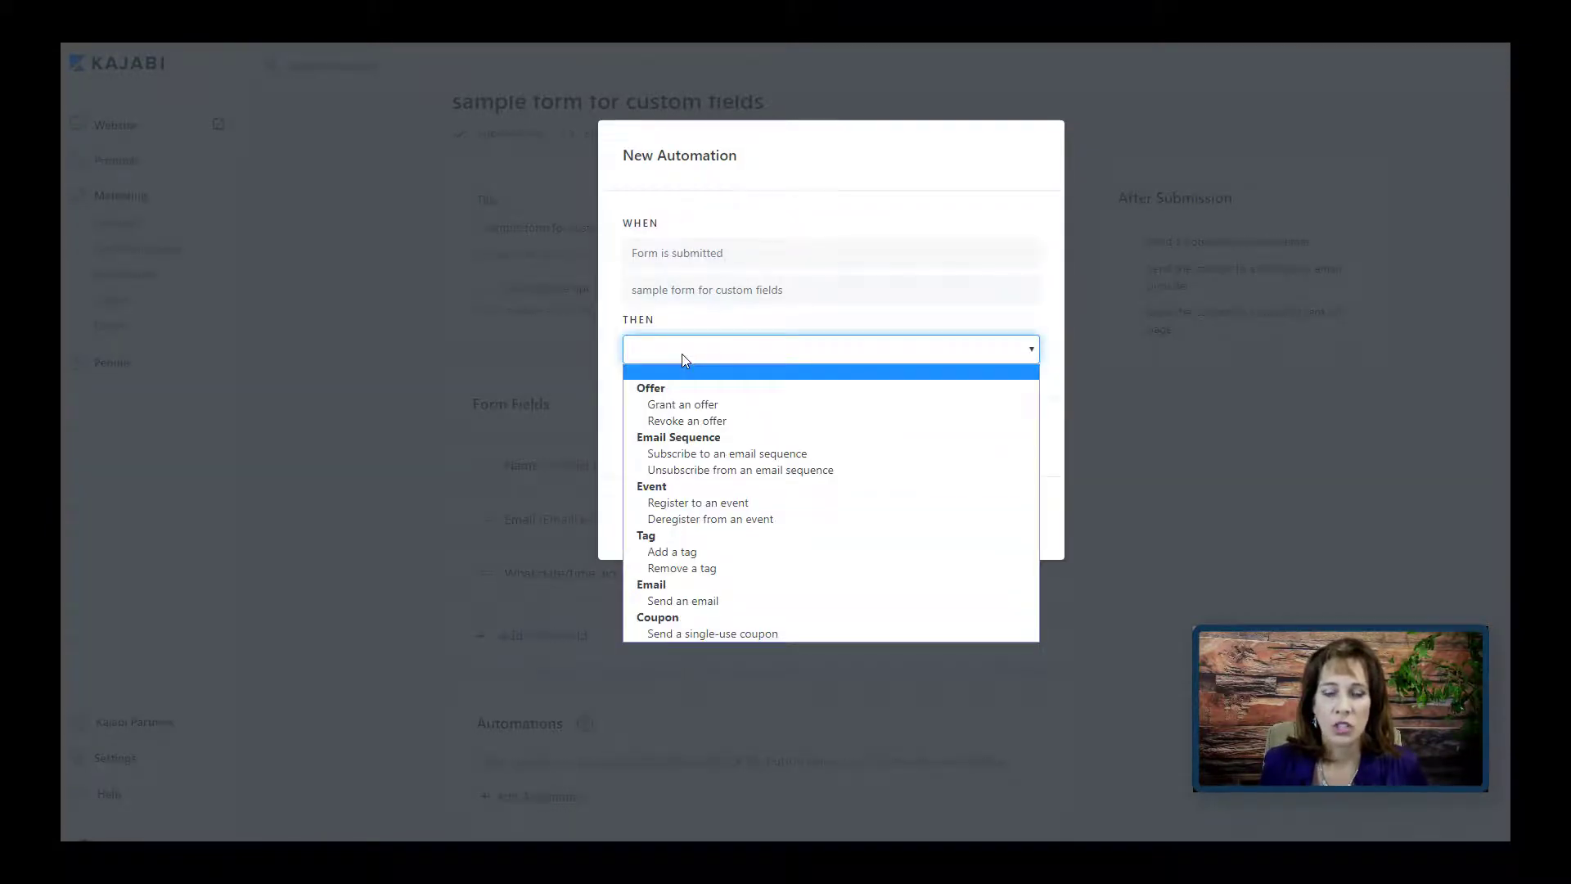
click(707, 455)
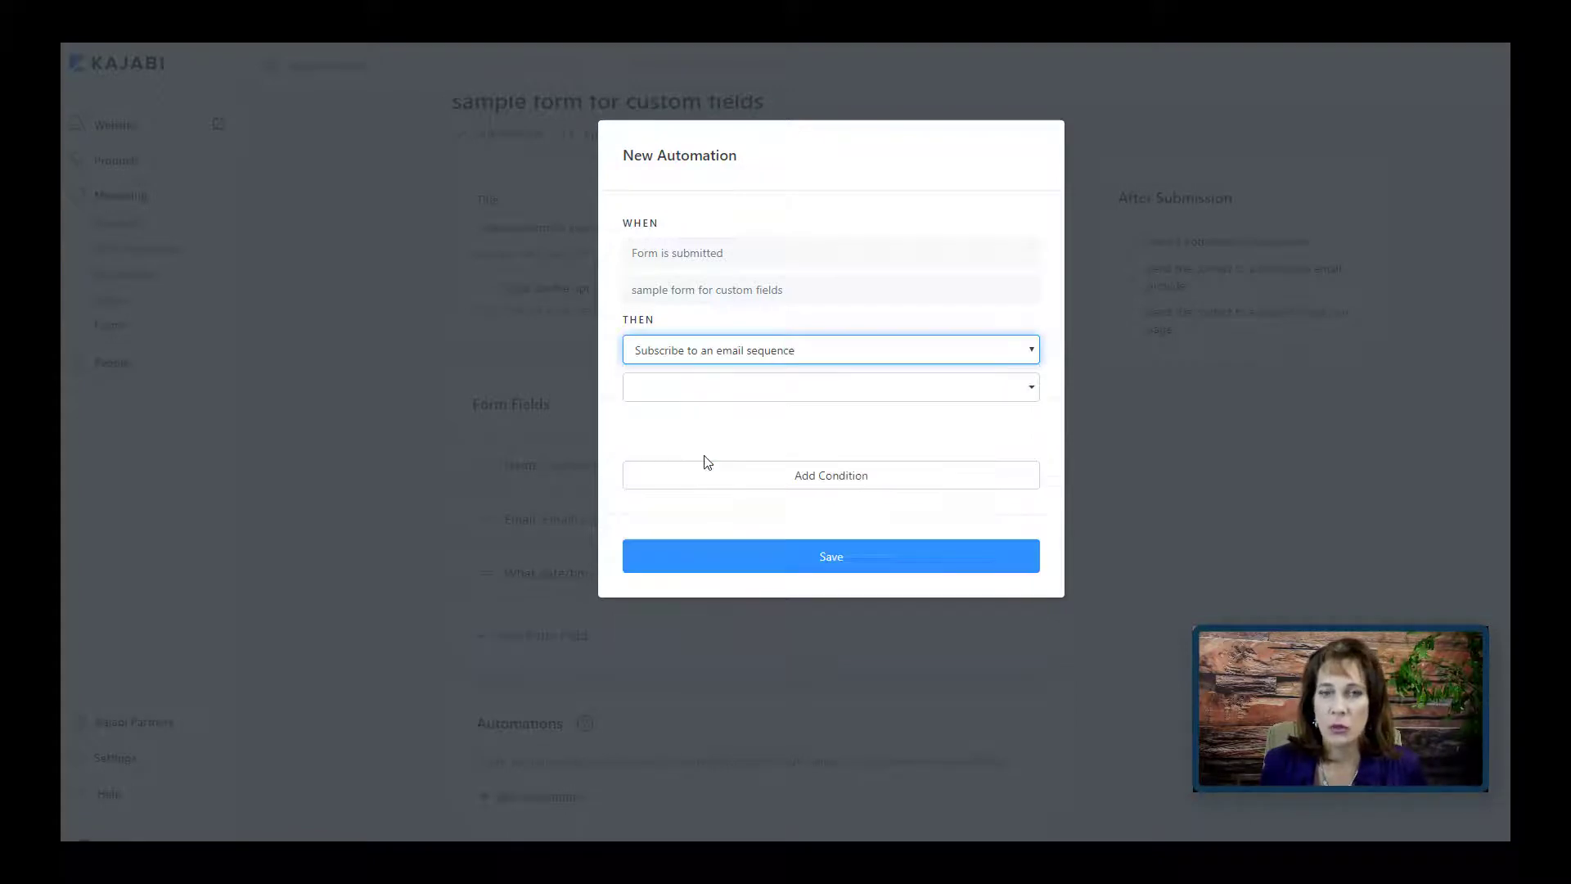
click(660, 396)
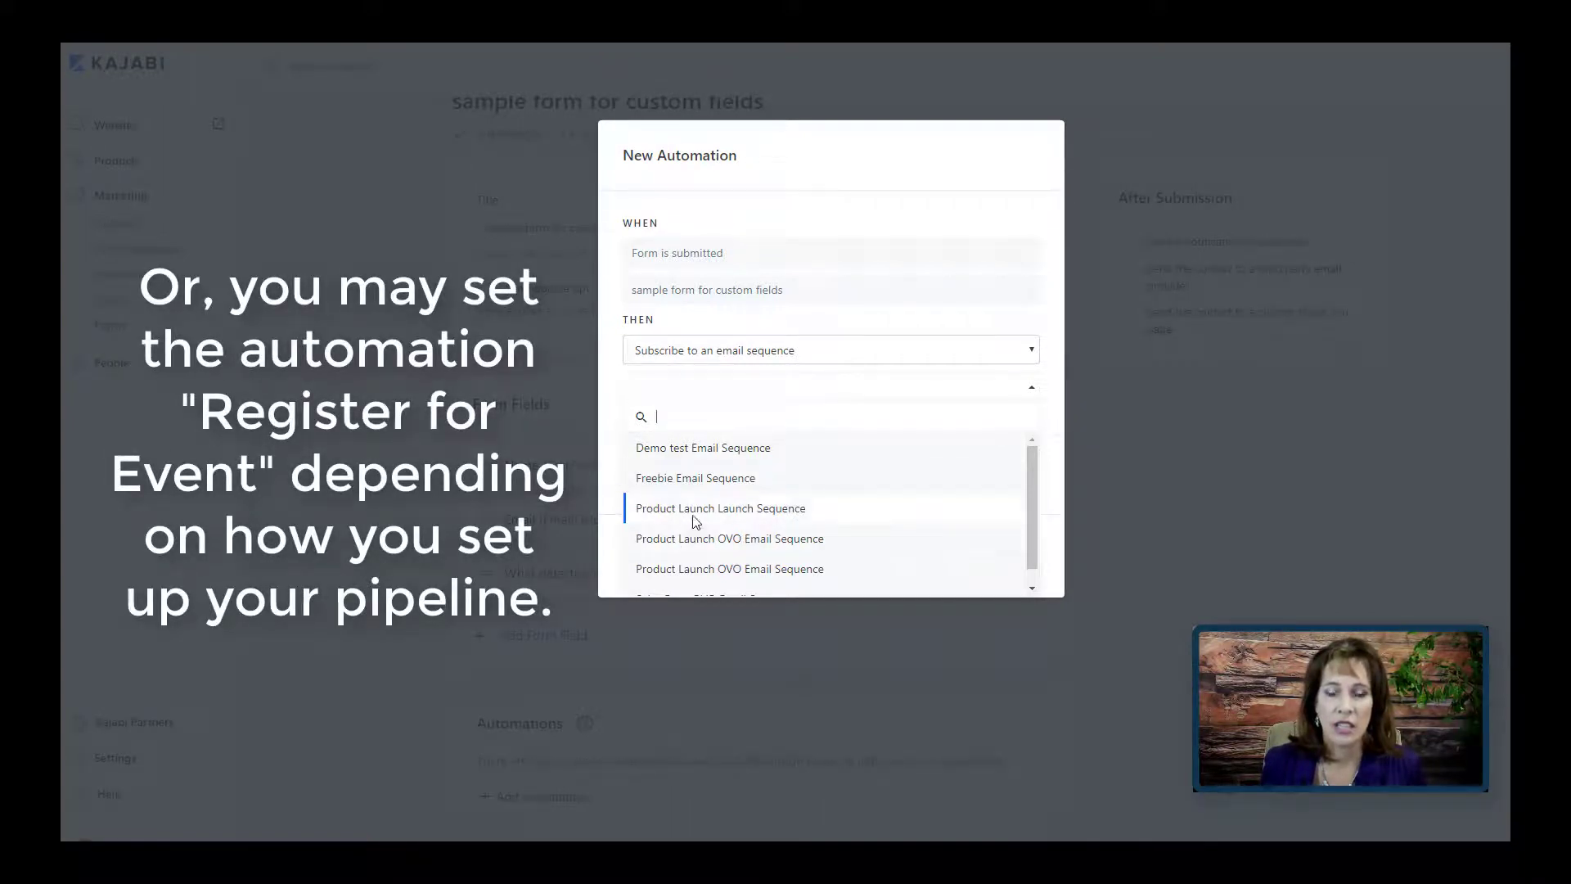
scroll(698, 522, down, 1)
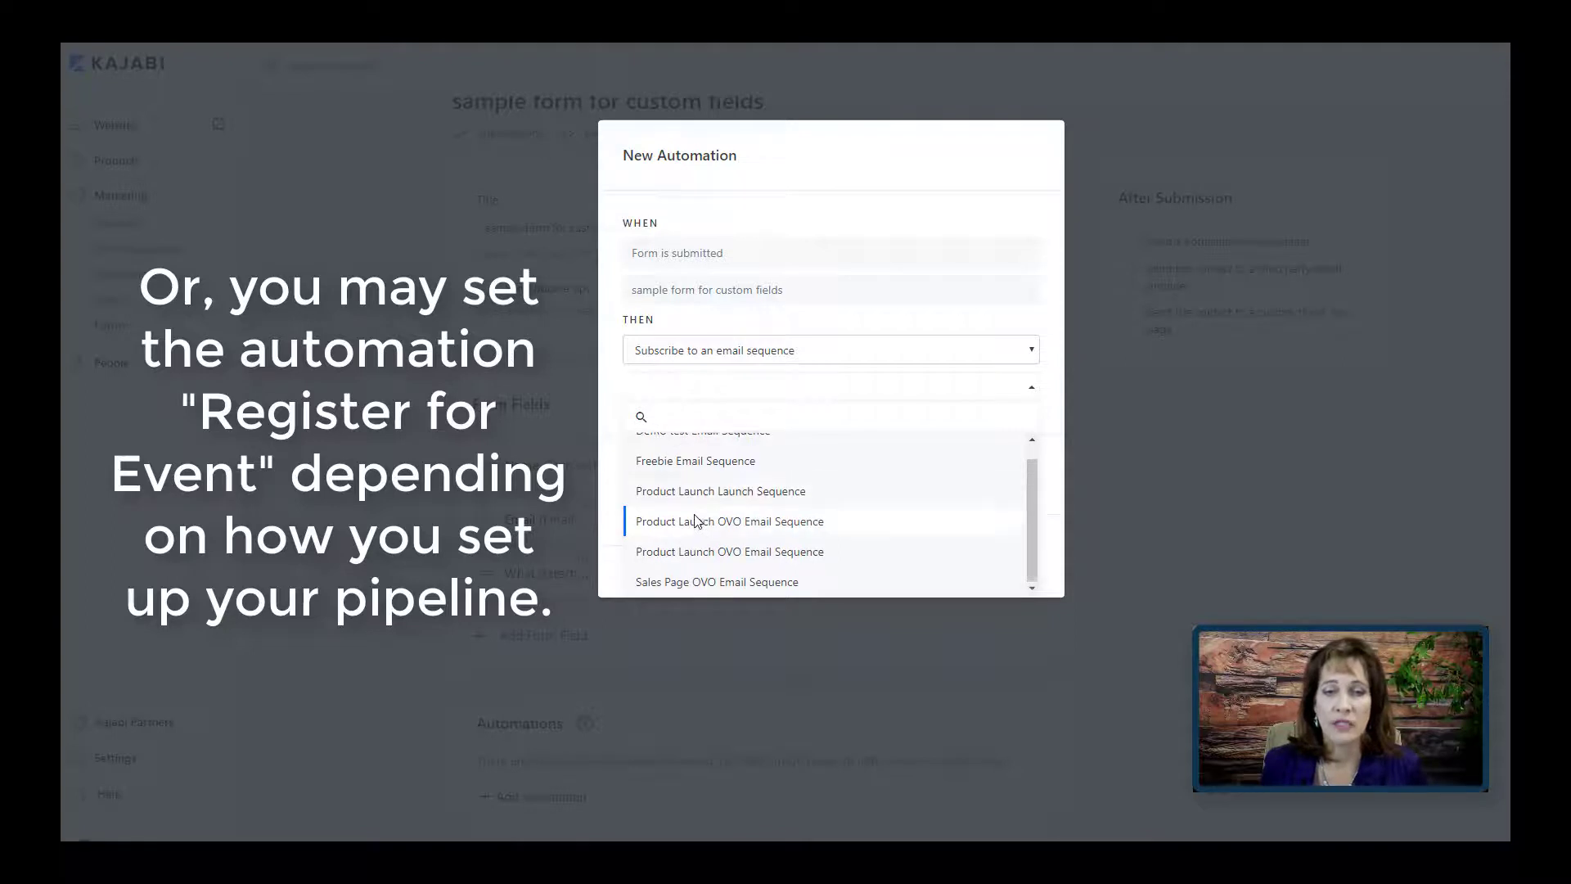
scroll(693, 522, up, 1)
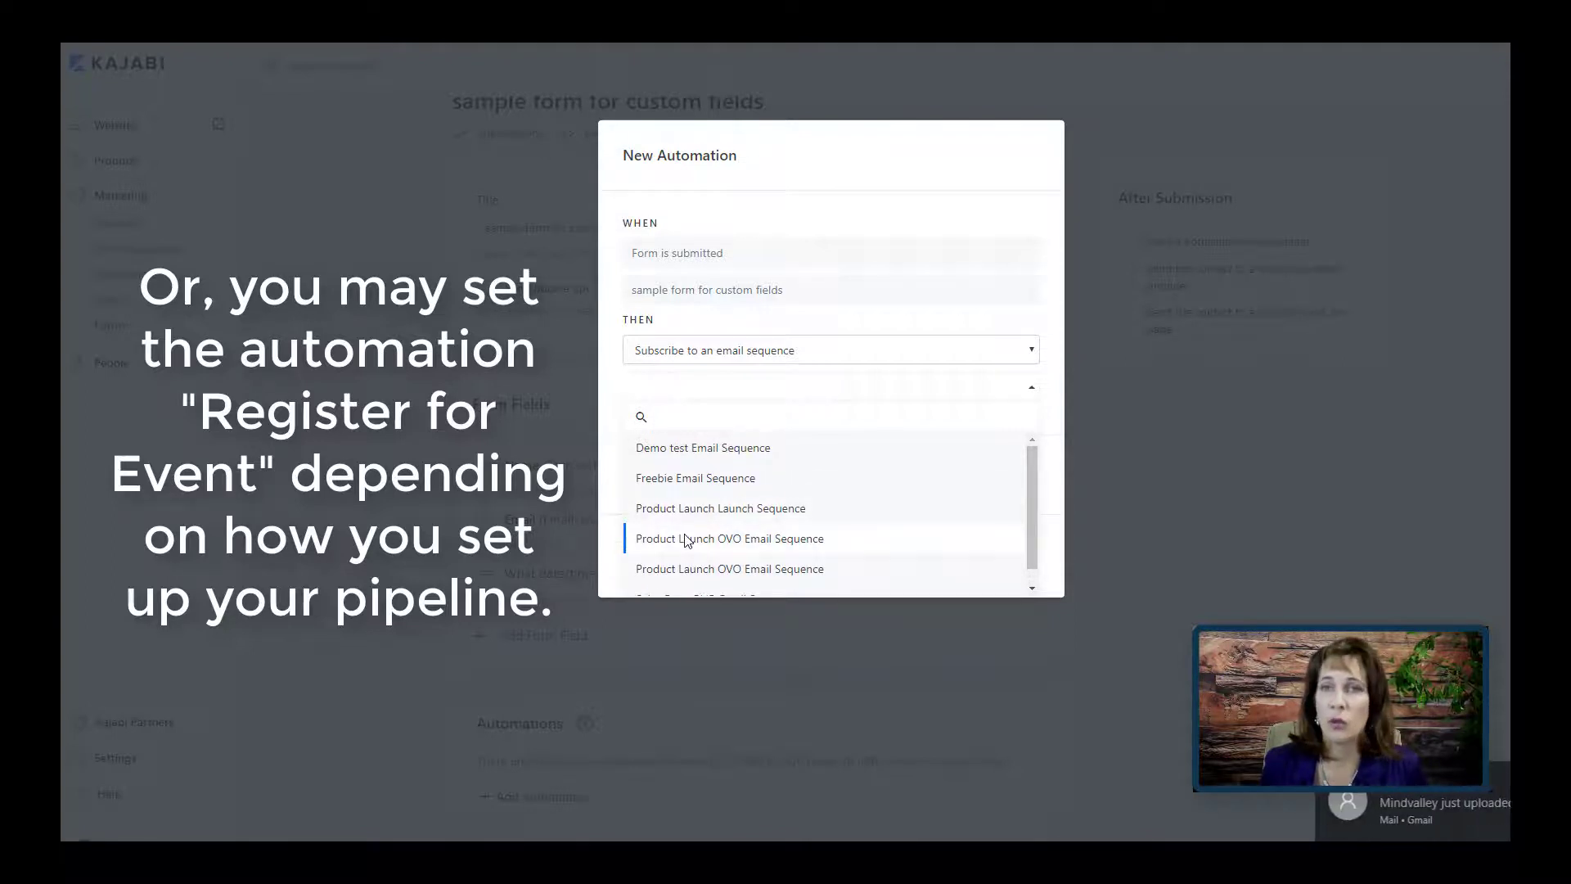
click(686, 514)
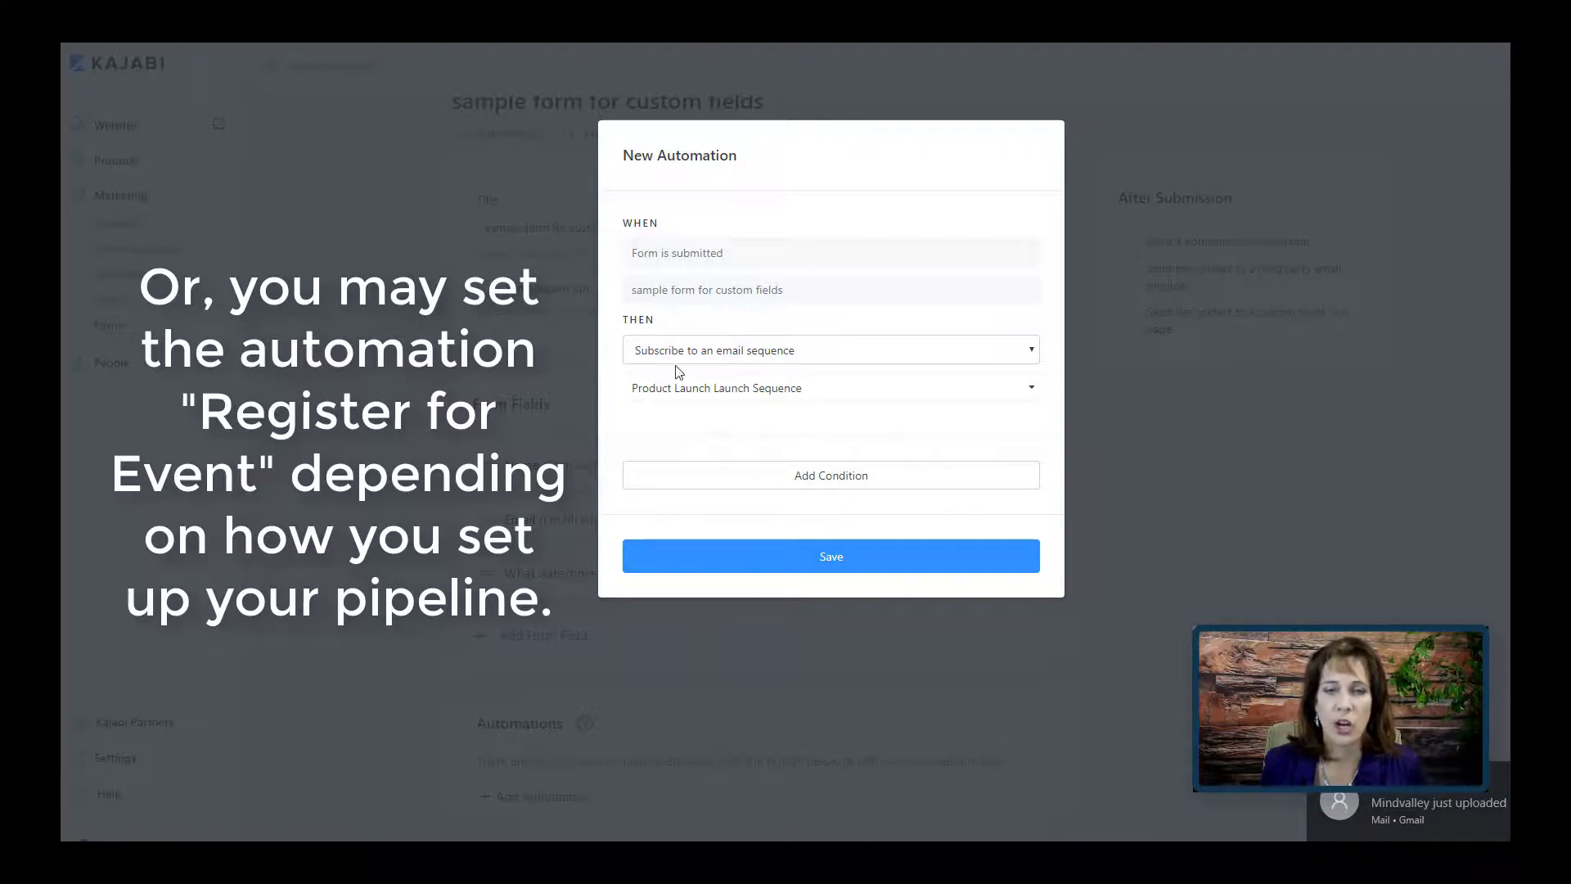
click(760, 484)
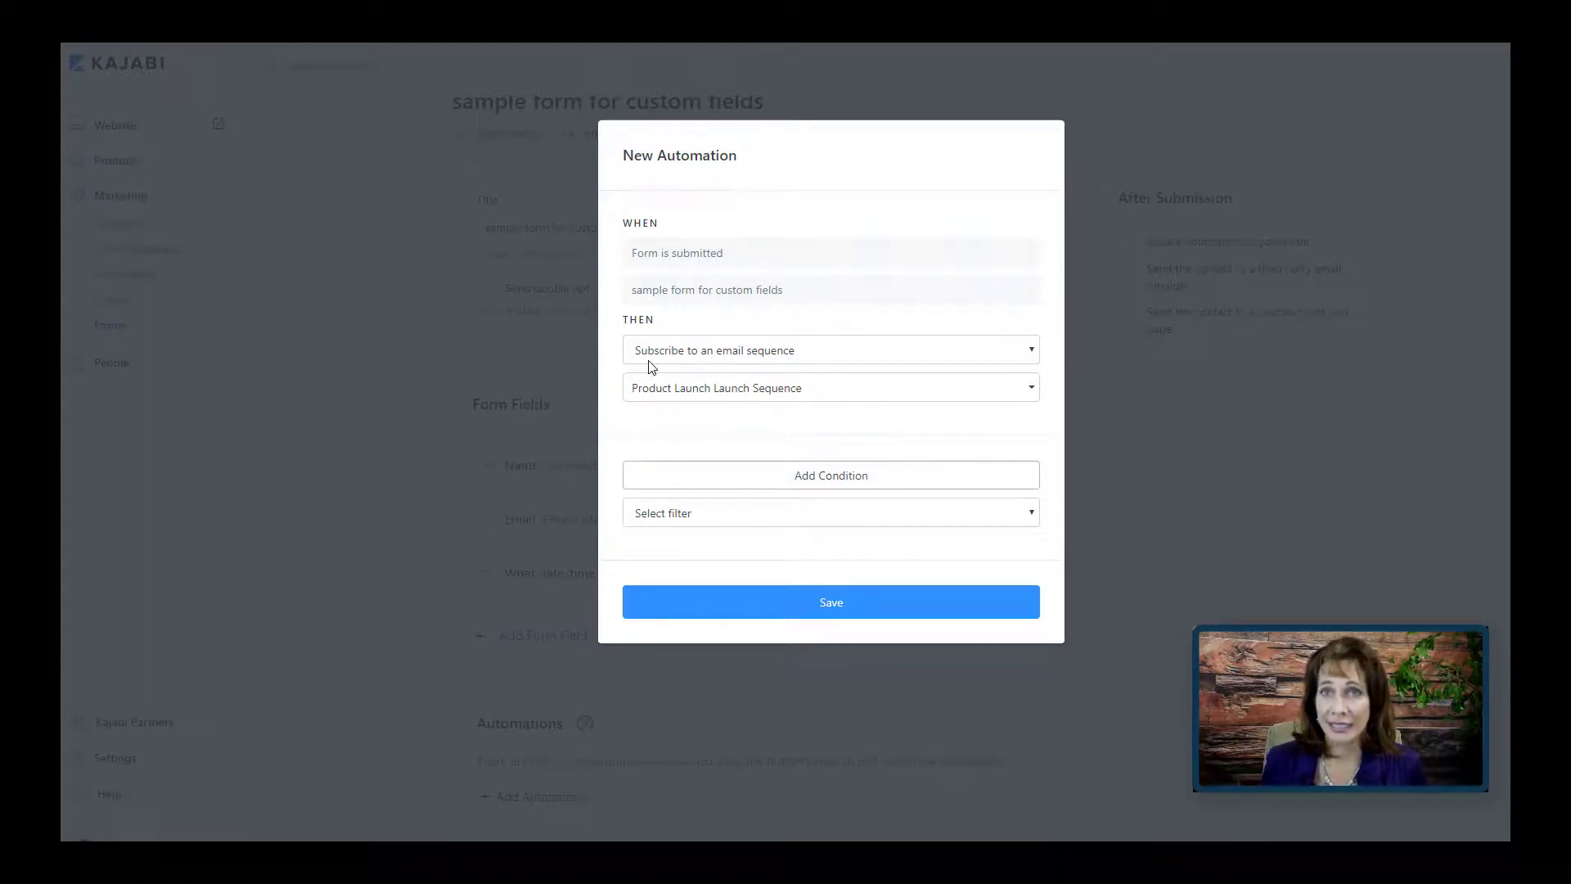
Condition on the date/time field containing 'January 1 at 5:00 p.m.' and save the automation.
click(705, 518)
scroll(790, 781, down, 5)
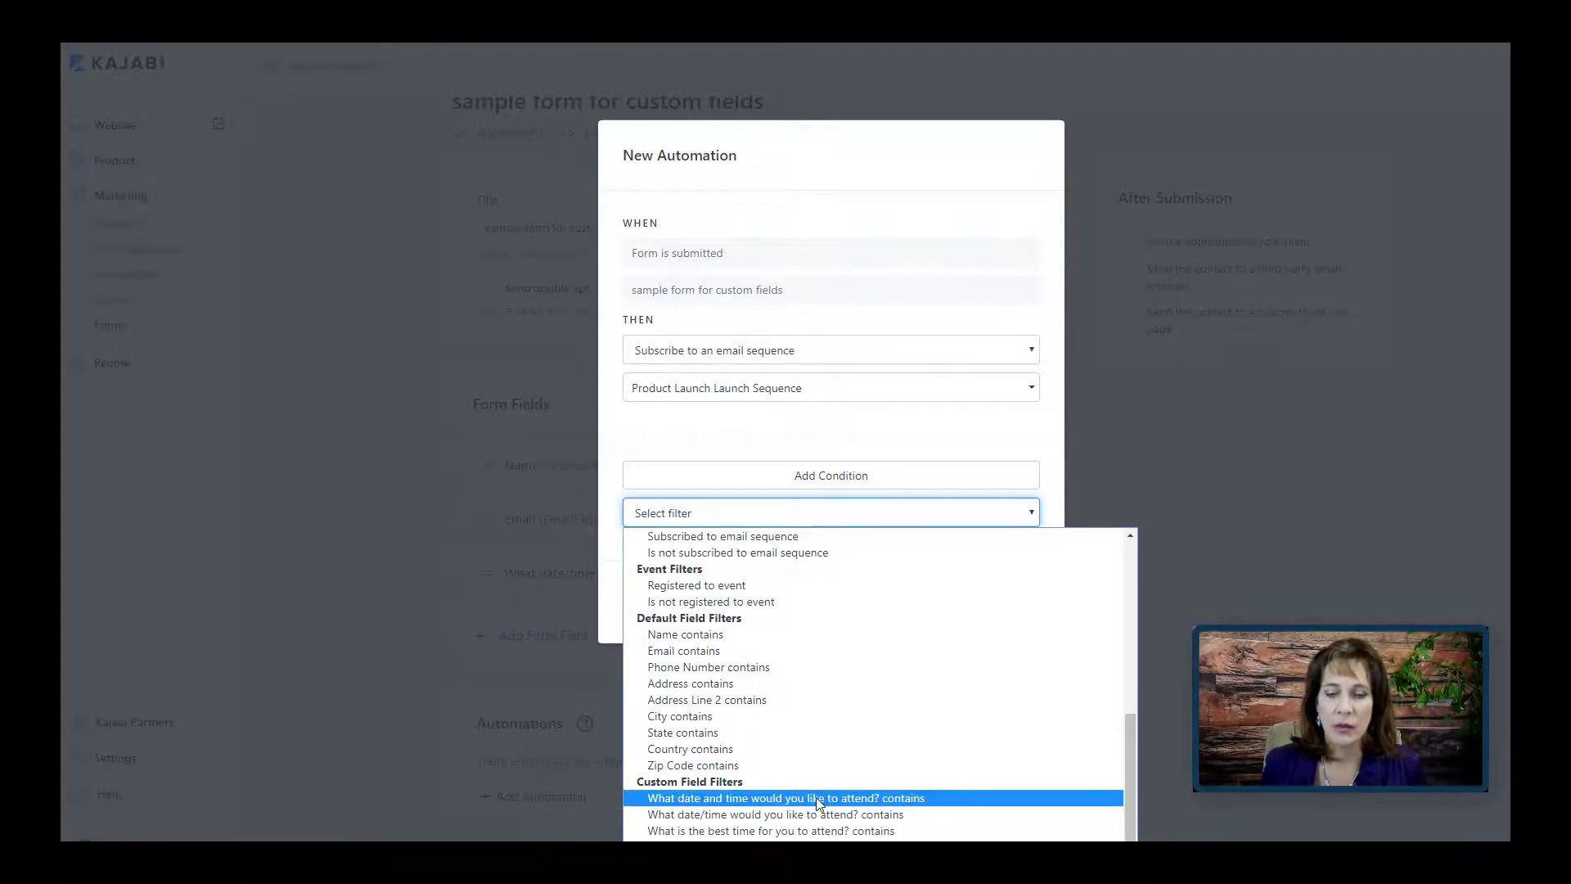
click(836, 797)
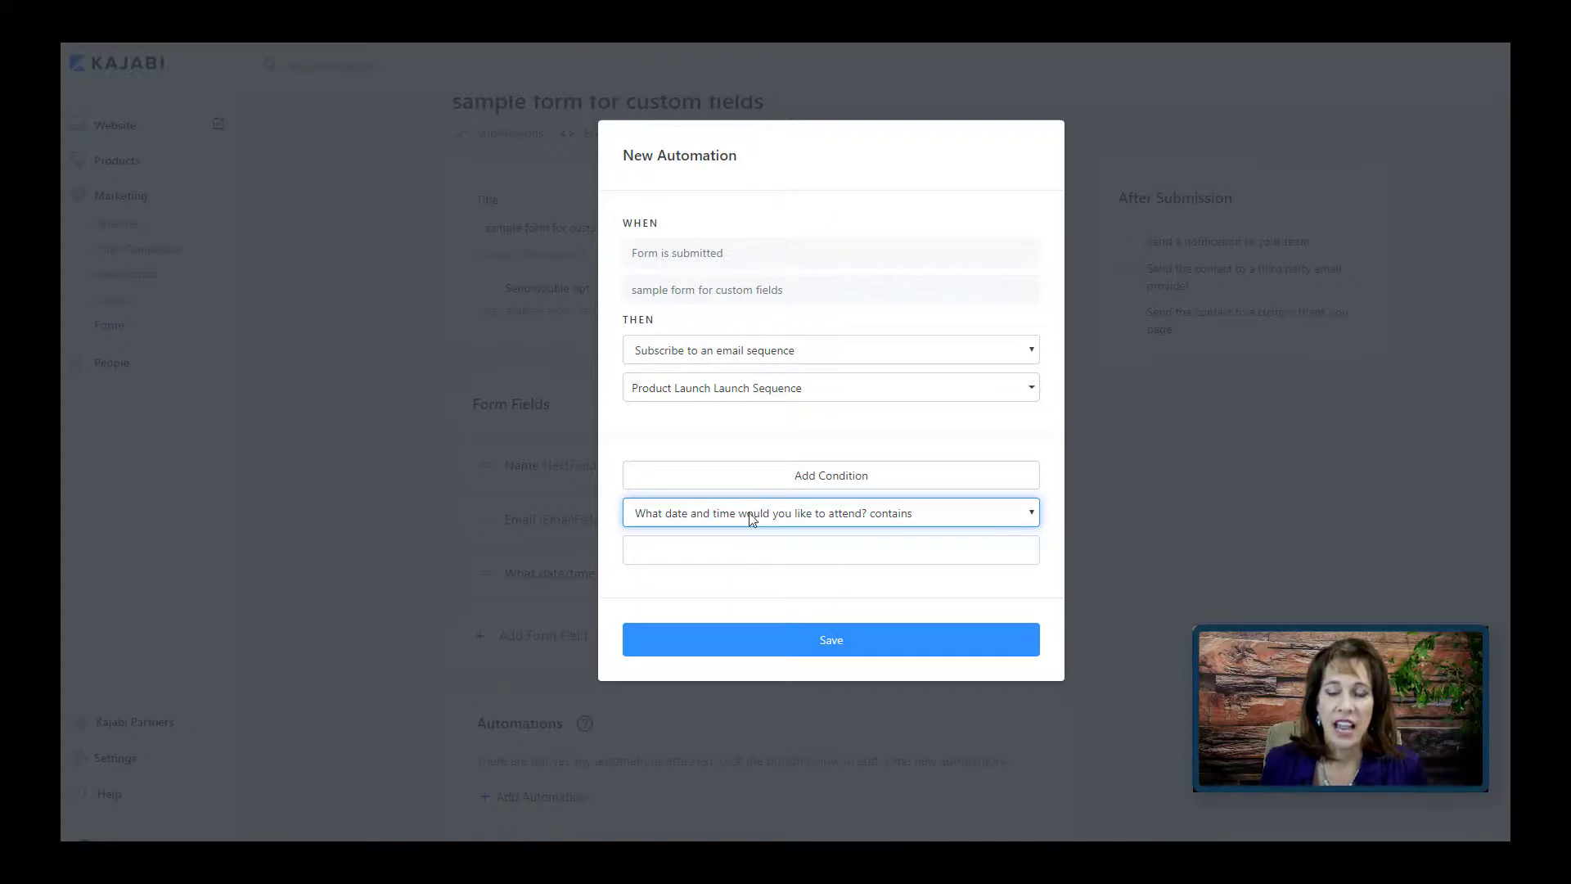
click(655, 562)
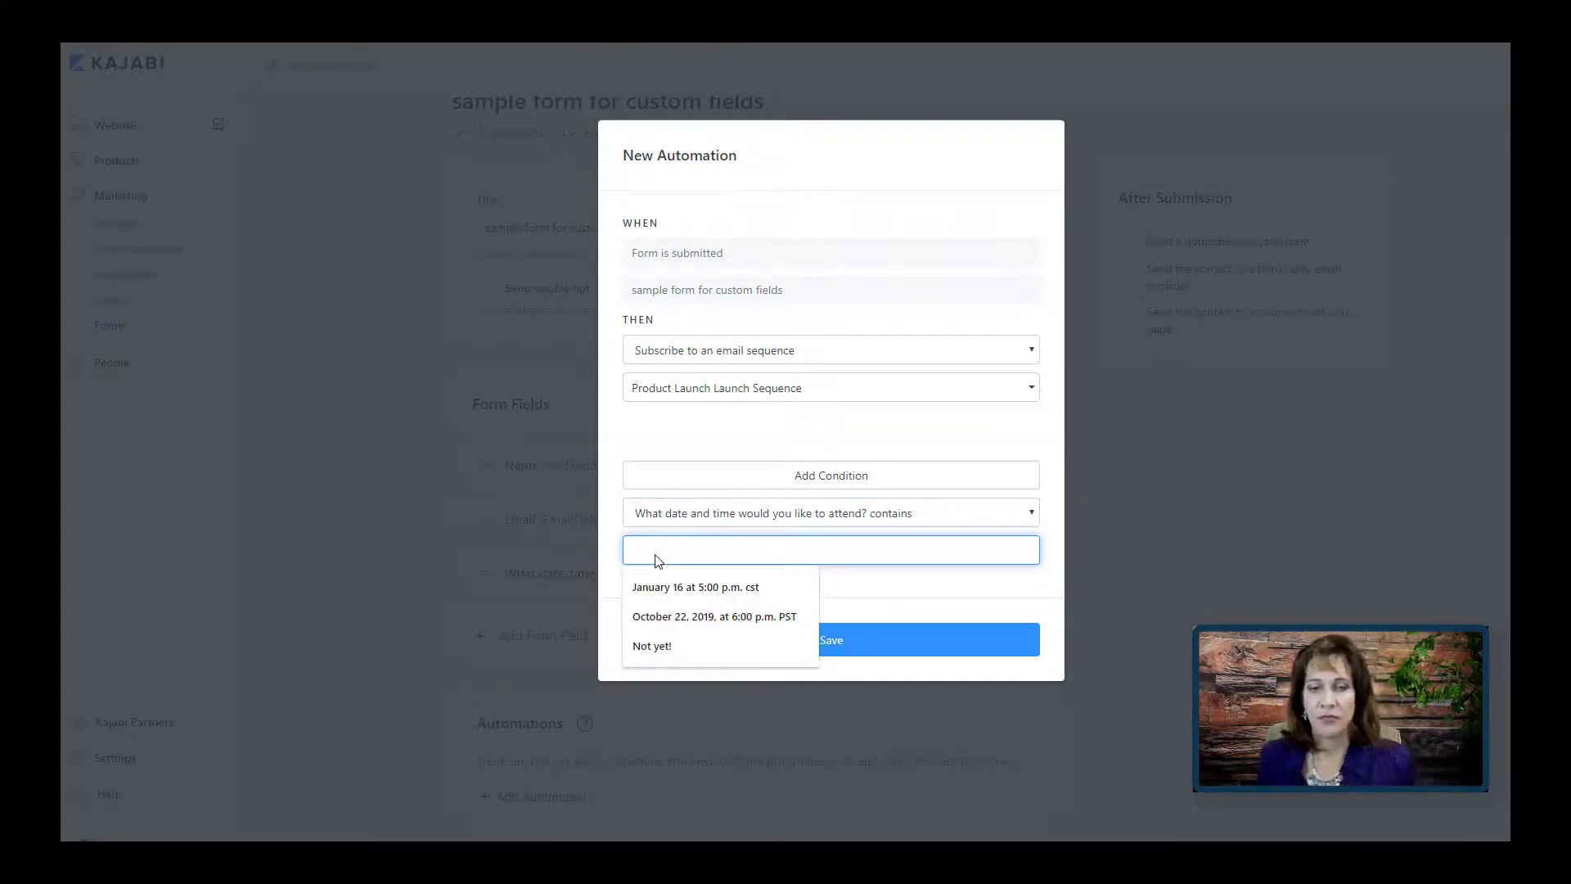
text(January 1 )
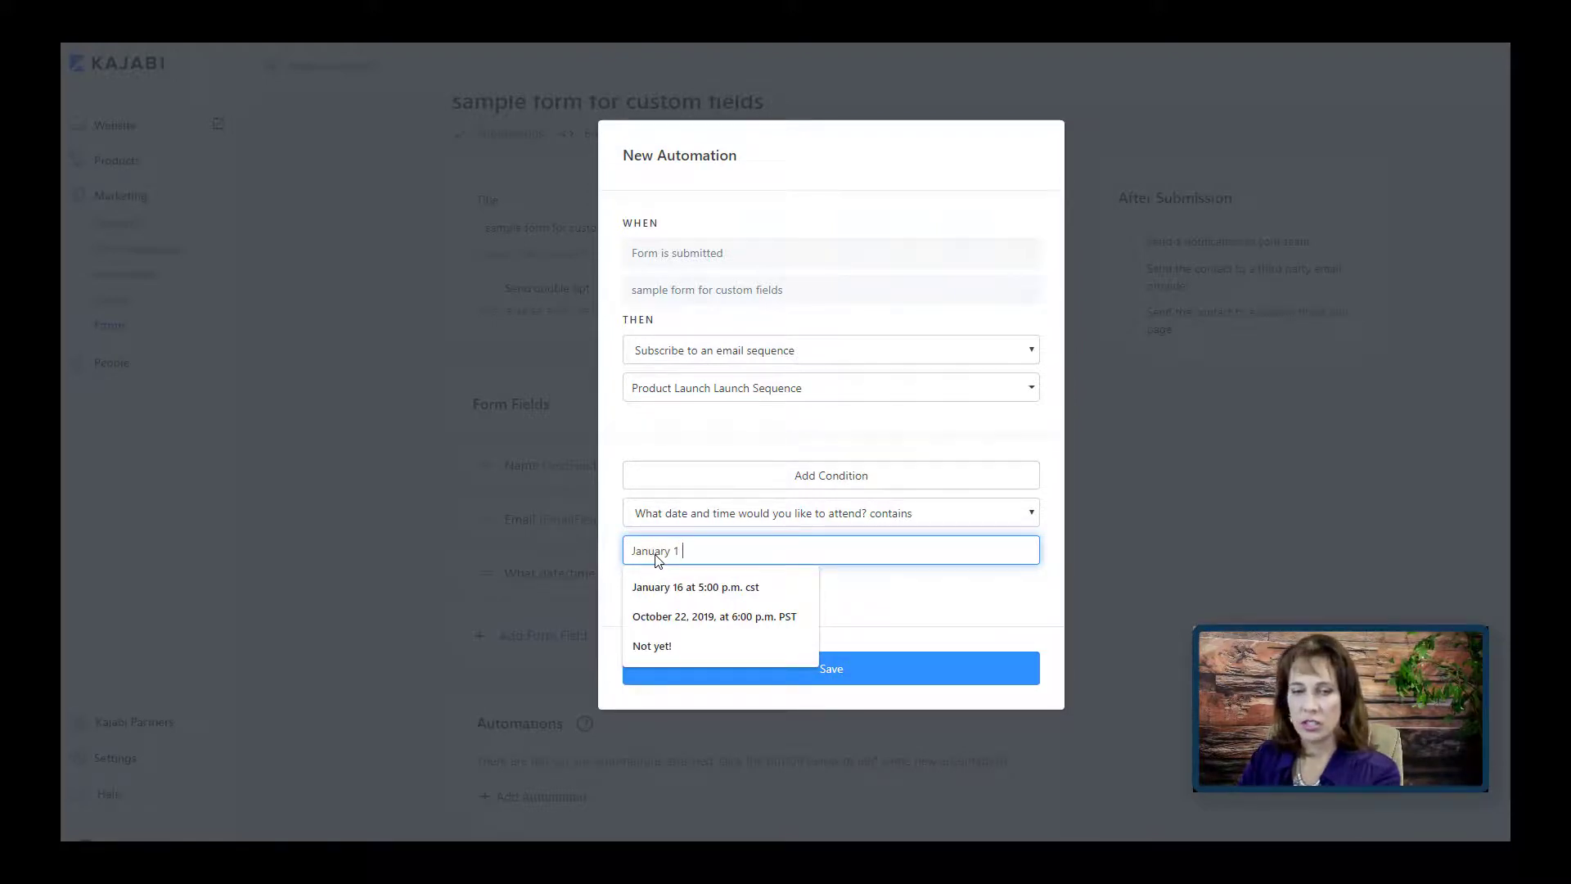
text(at )
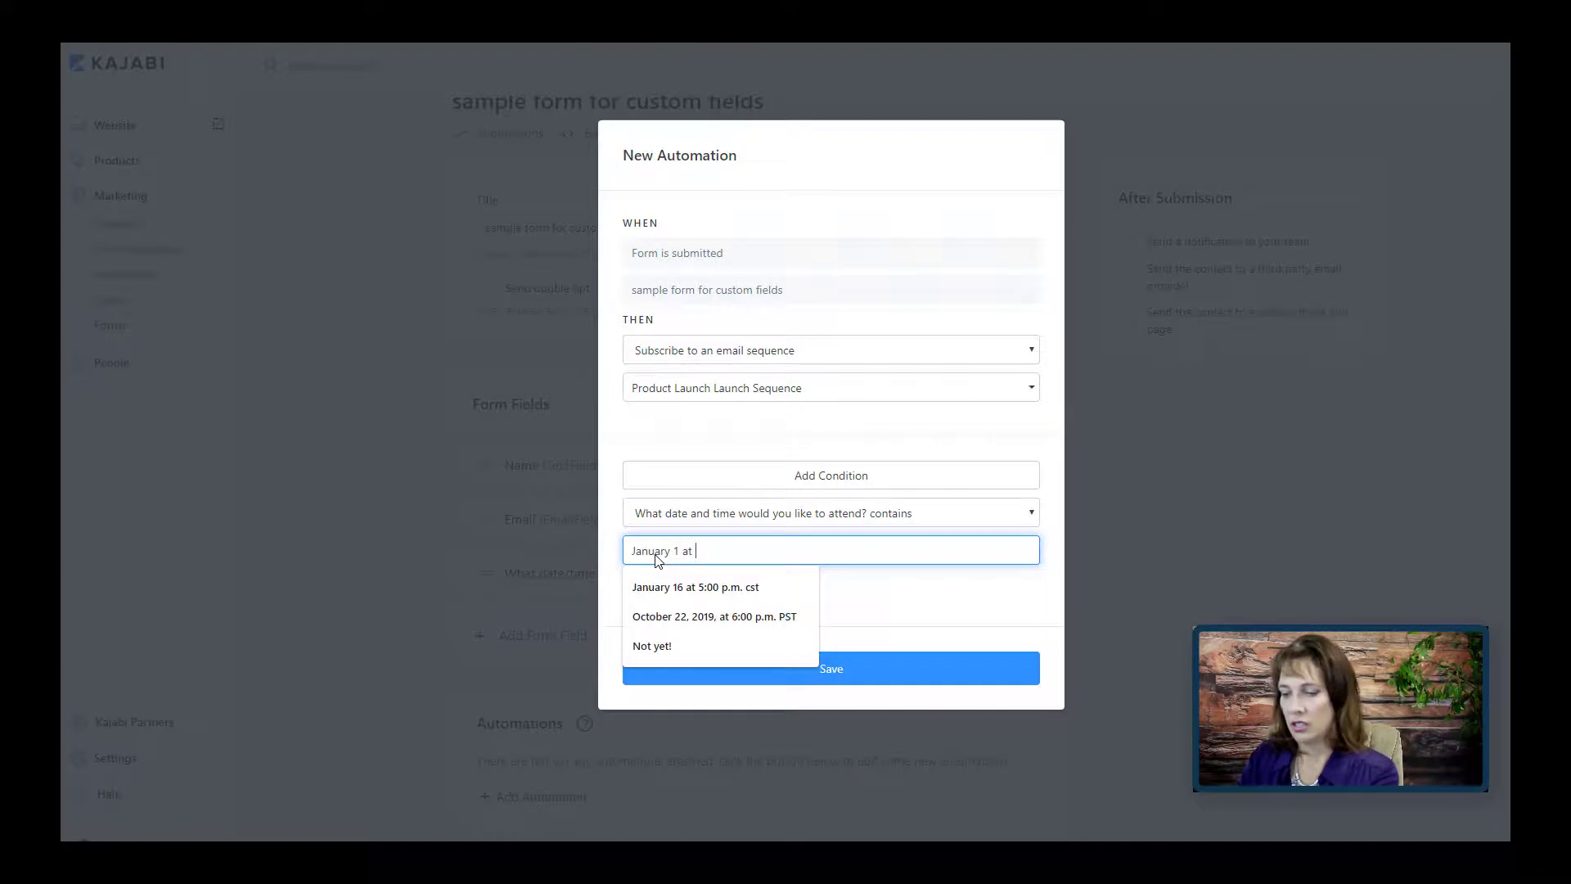
text(5:00 p.m.)
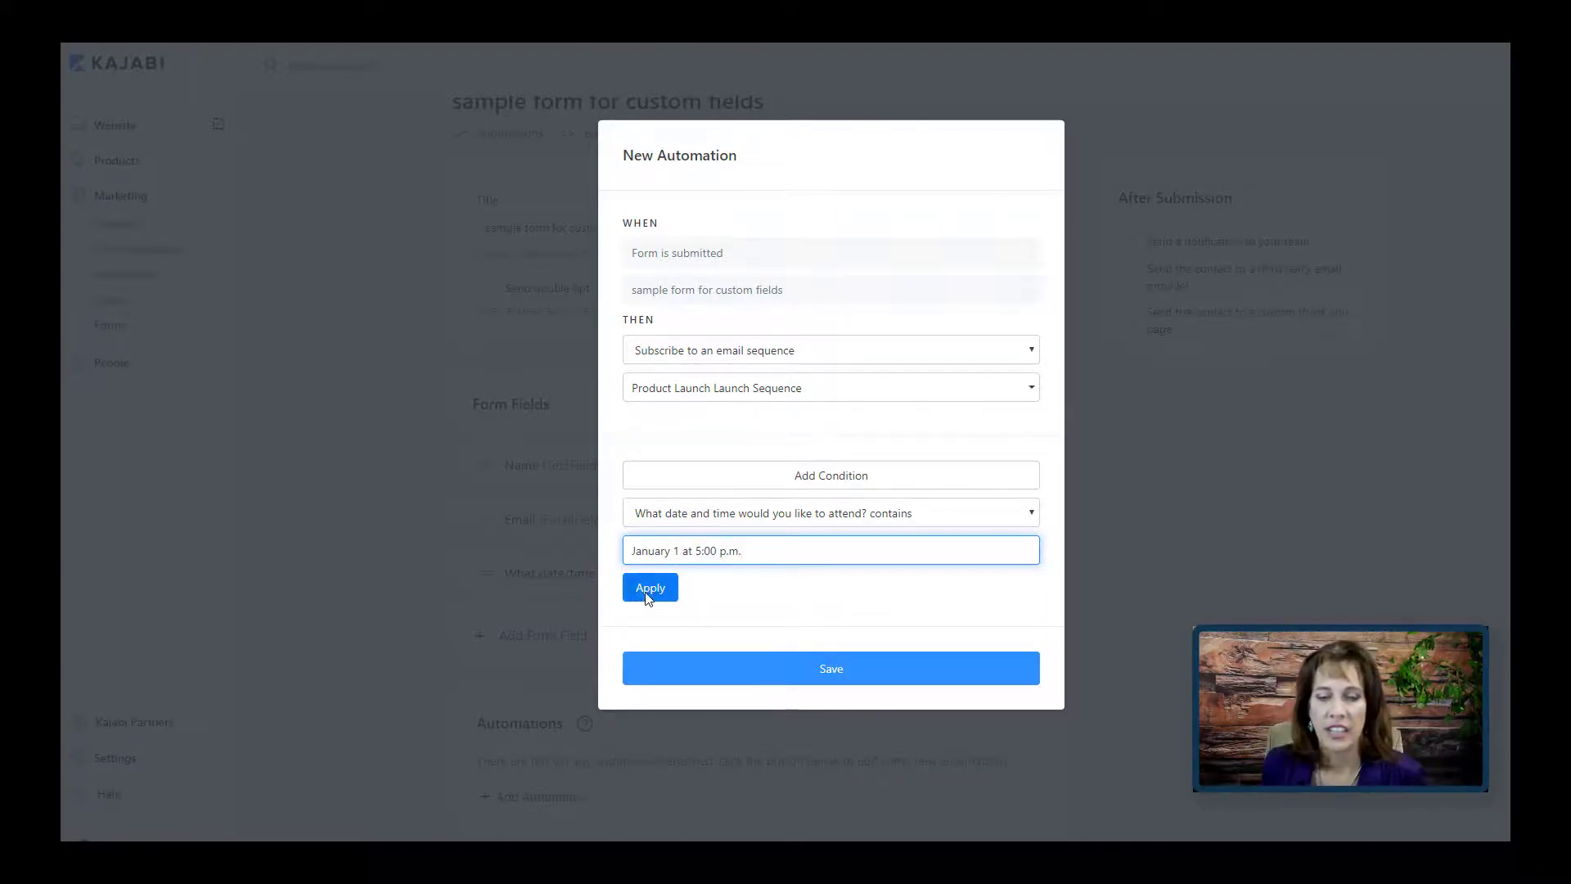
click(648, 589)
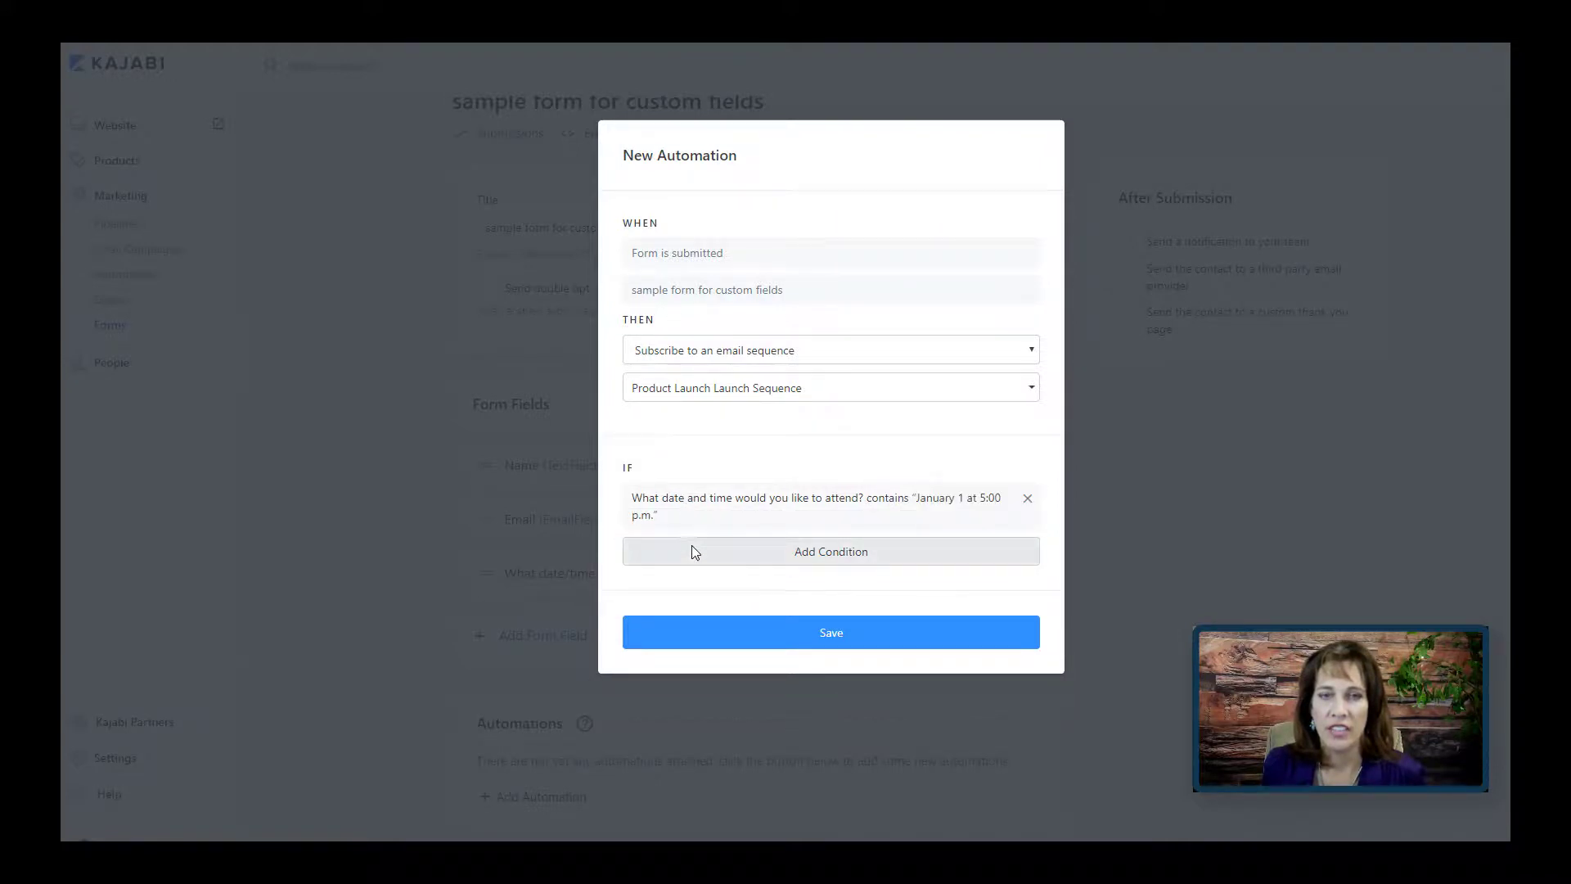
click(830, 630)
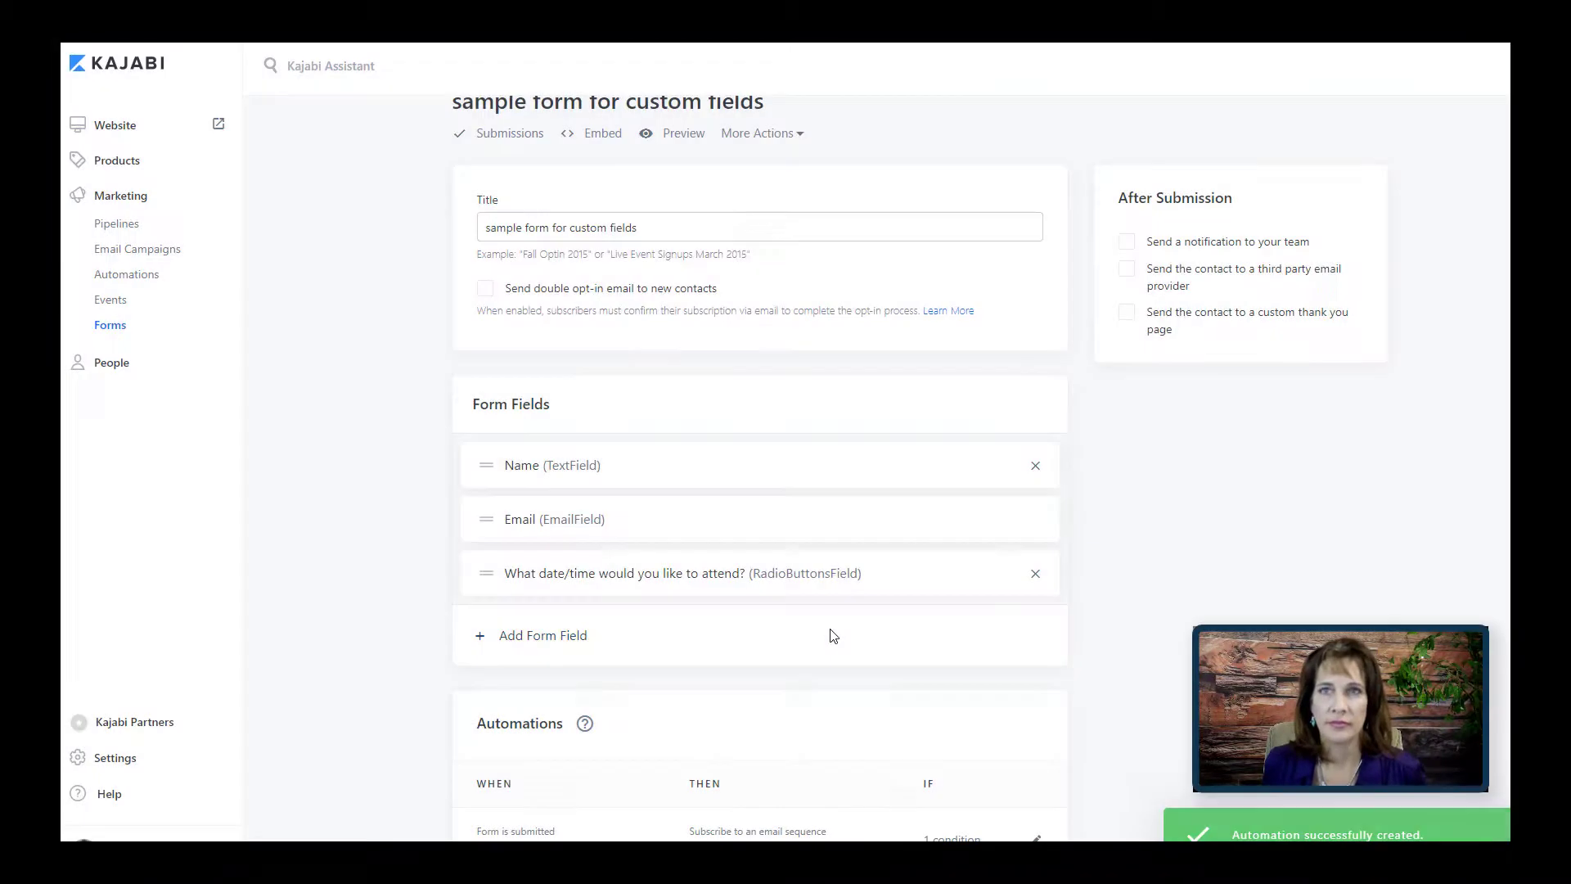
scroll(800, 624, down, 1)
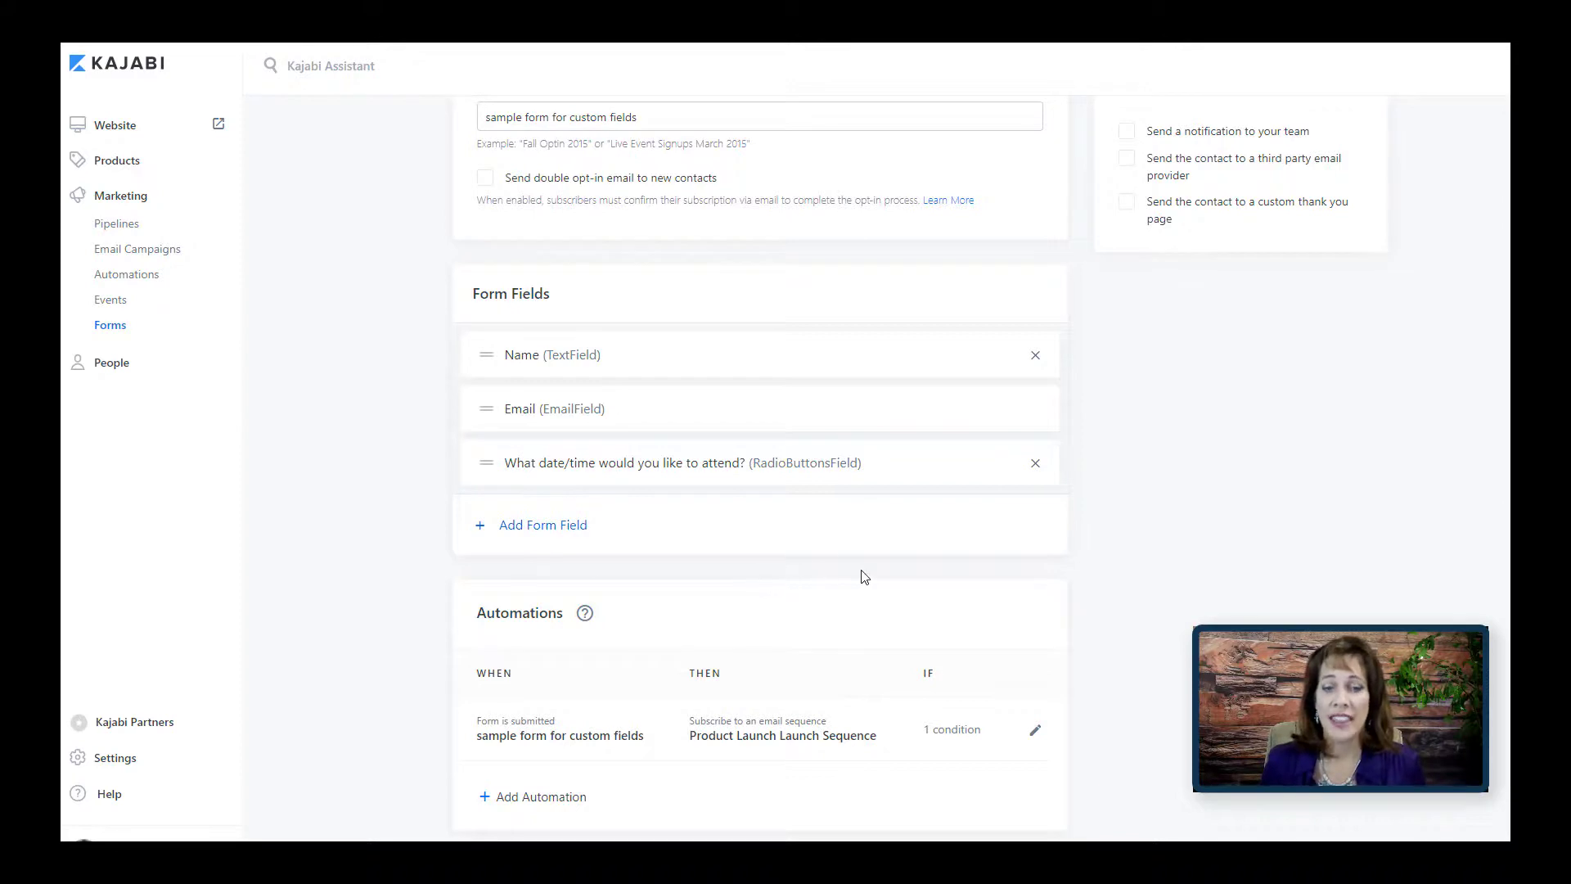
scroll(1003, 560, up, 3)
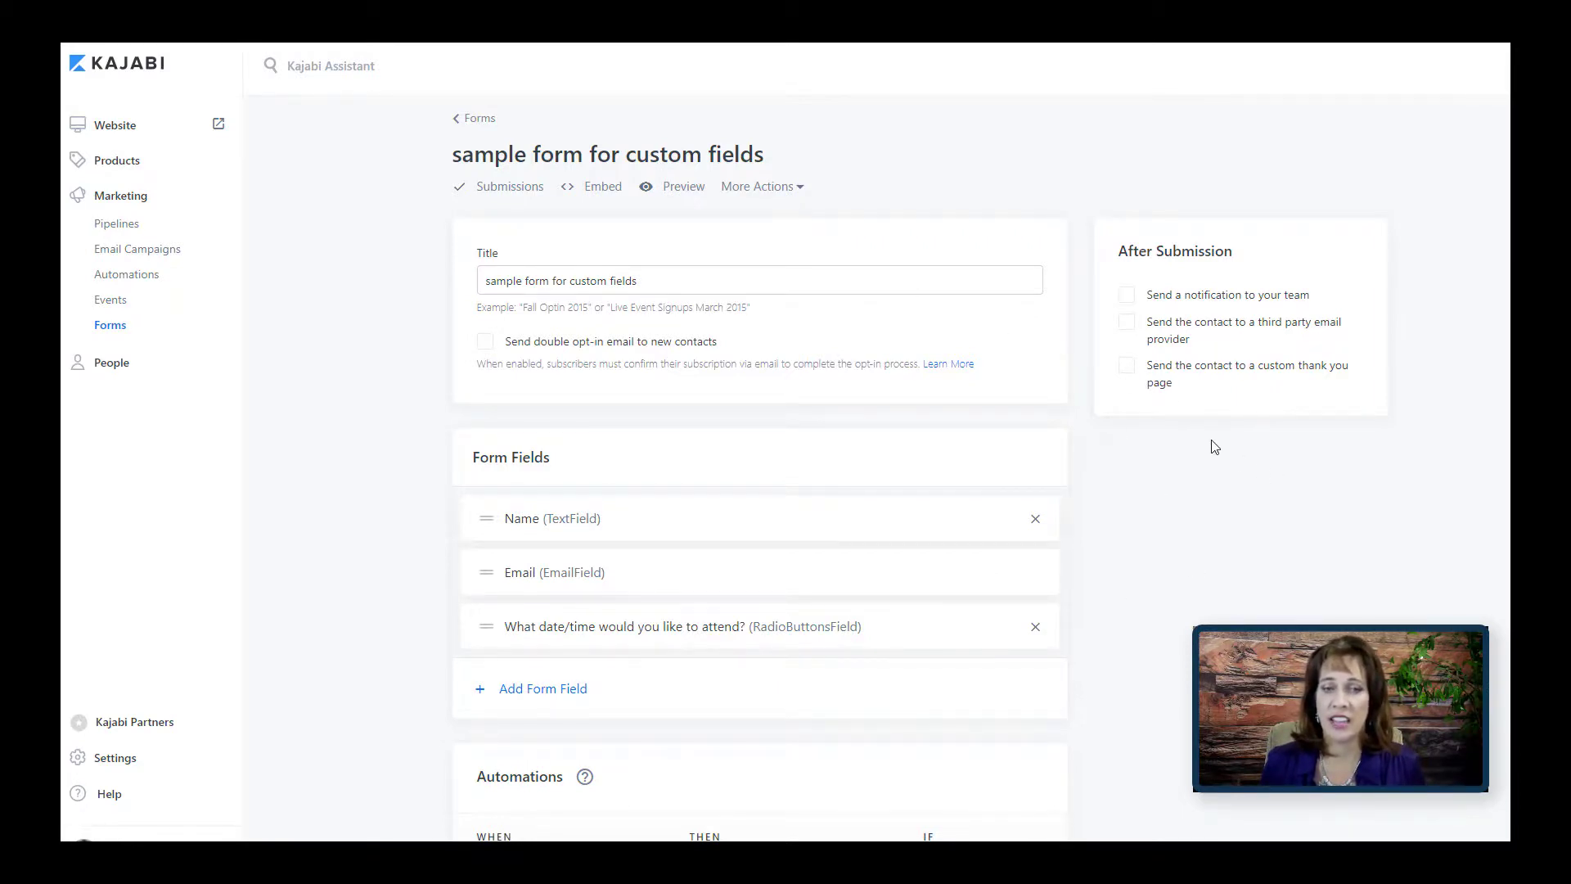
scroll(1213, 446, down, 2)
scroll(1211, 443, up, 3)
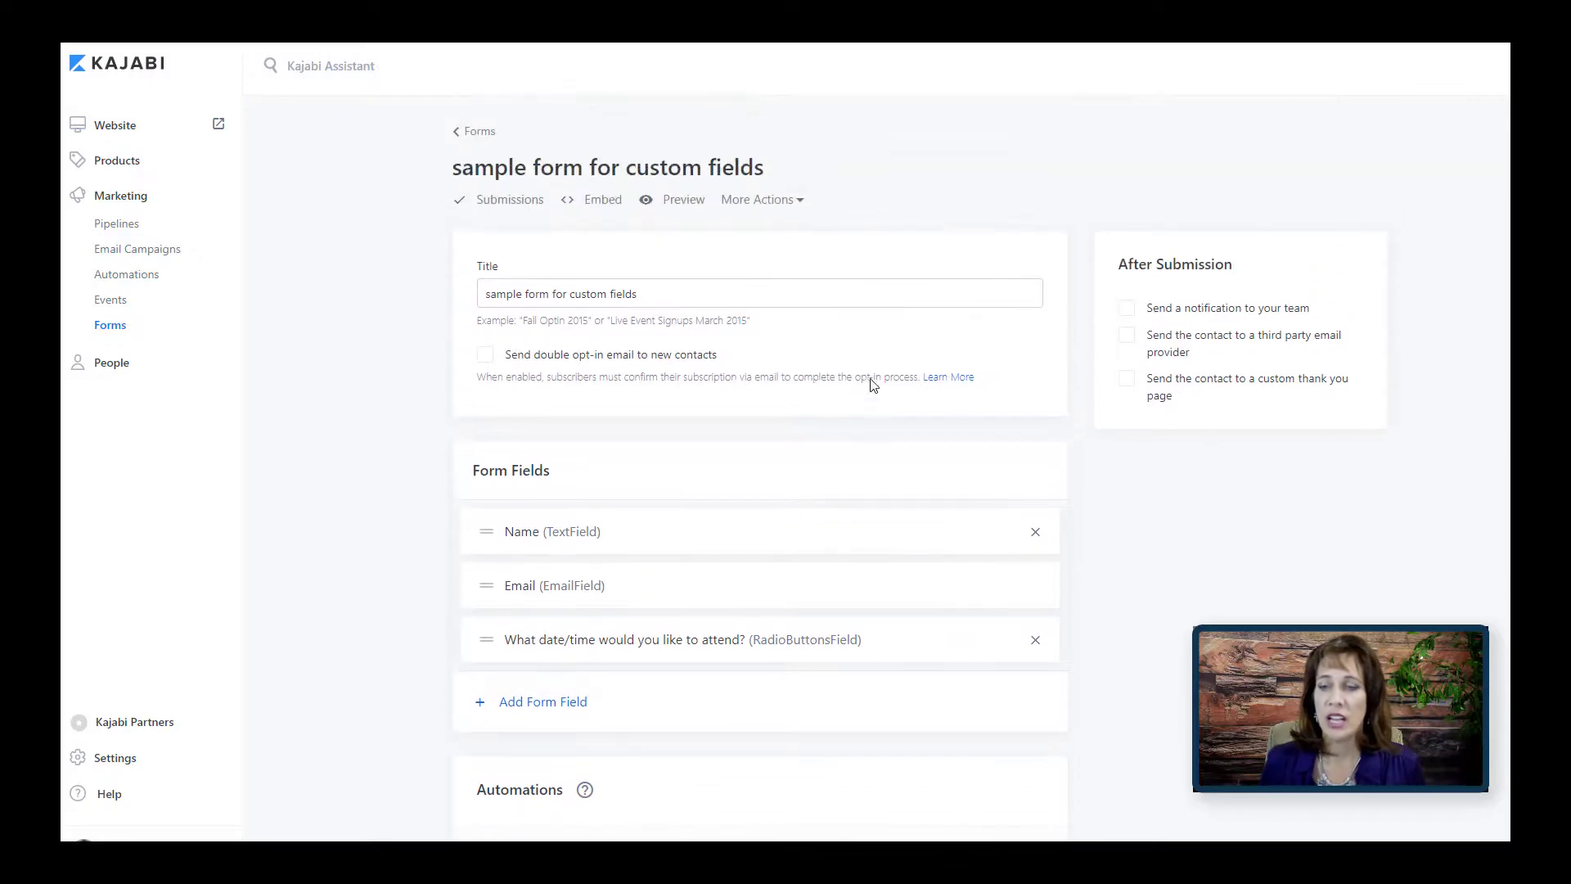